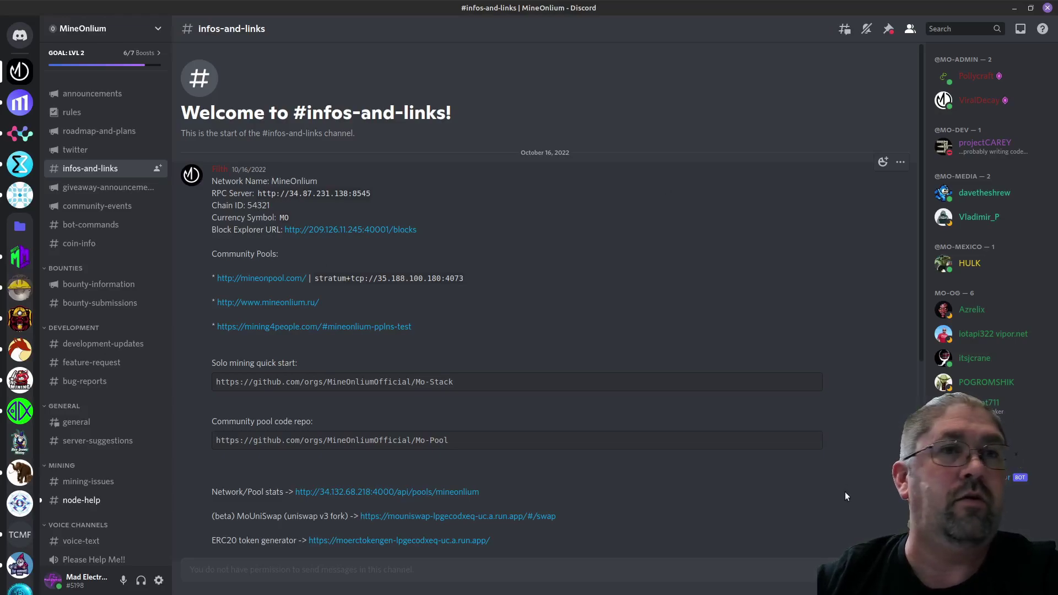
Copy the network name 'MineOnlium' from the Discord channel.
{"action": "key", "text": "alt+Tab"}
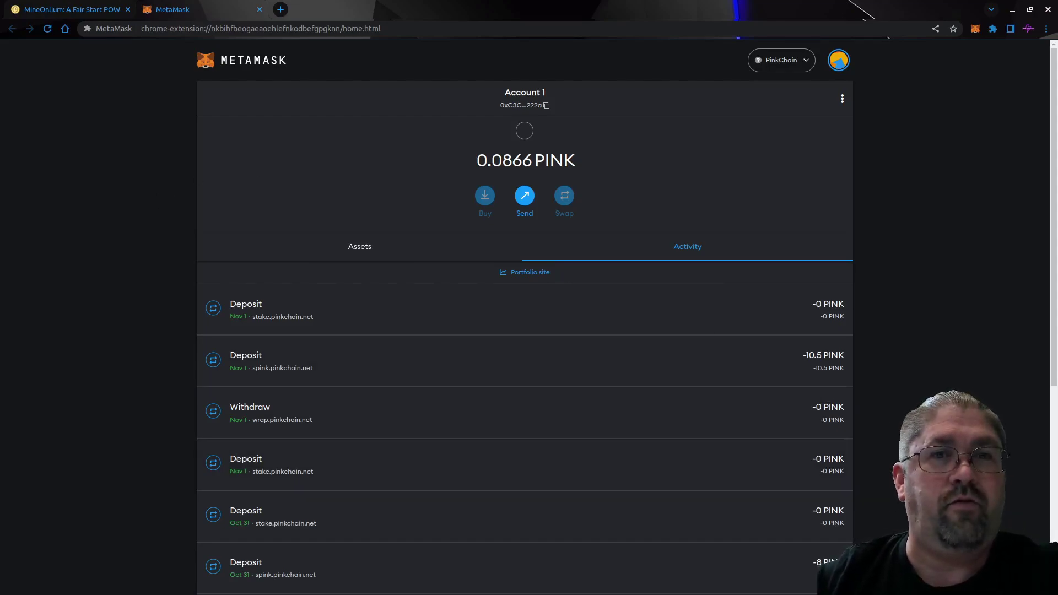
{"action": "key", "text": "alt+Tab"}
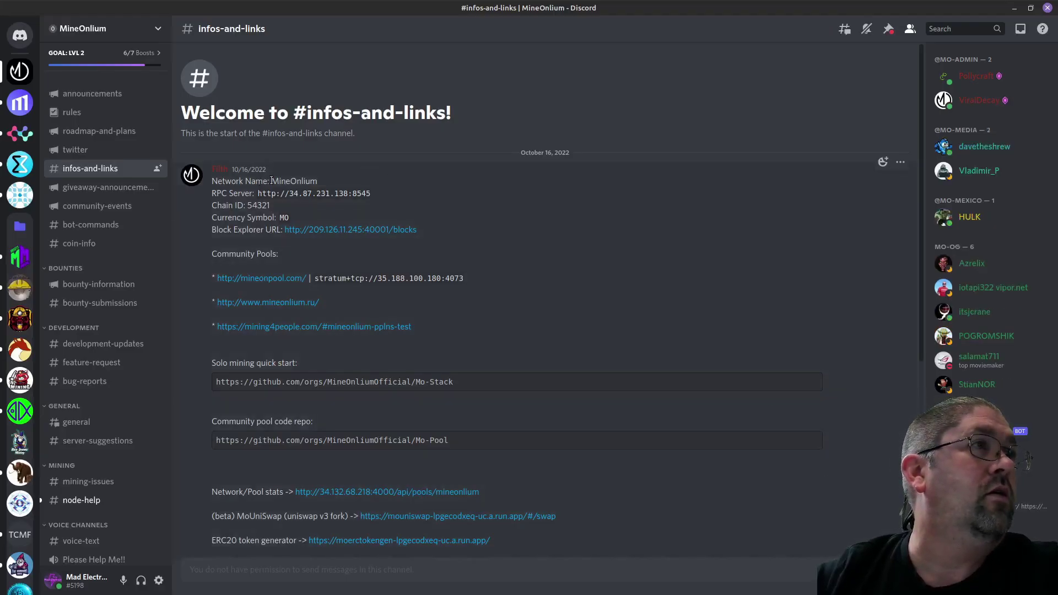
{"action": "left_click_drag", "start_coordinate": [270, 182], "coordinate": [317, 182]}
{"action": "key", "text": "ctrl+c"}
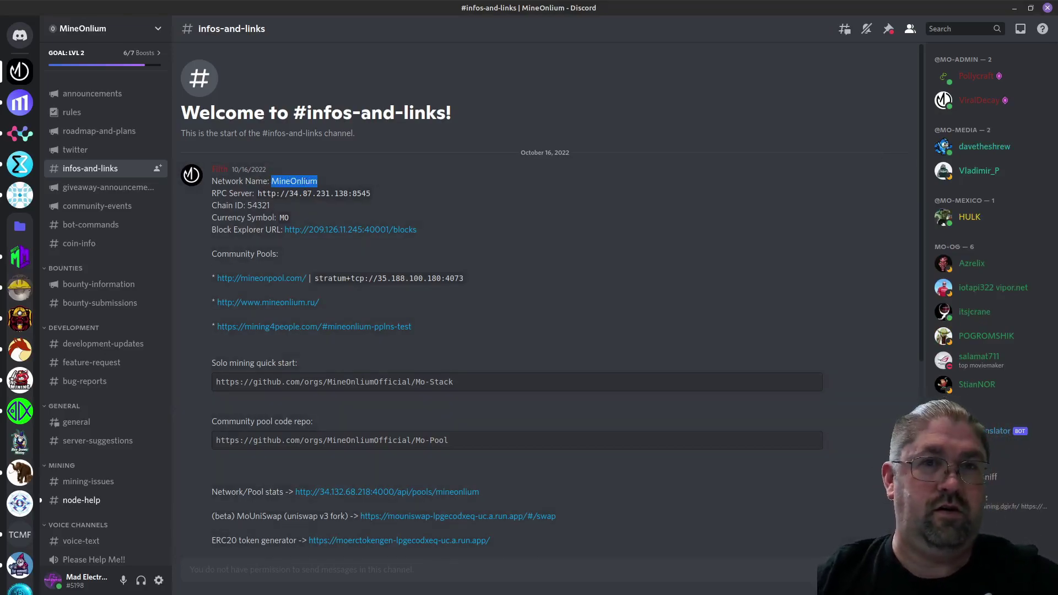
Bring up MetaMask's form for adding a network manually.
{"action": "key", "text": "alt+Tab"}
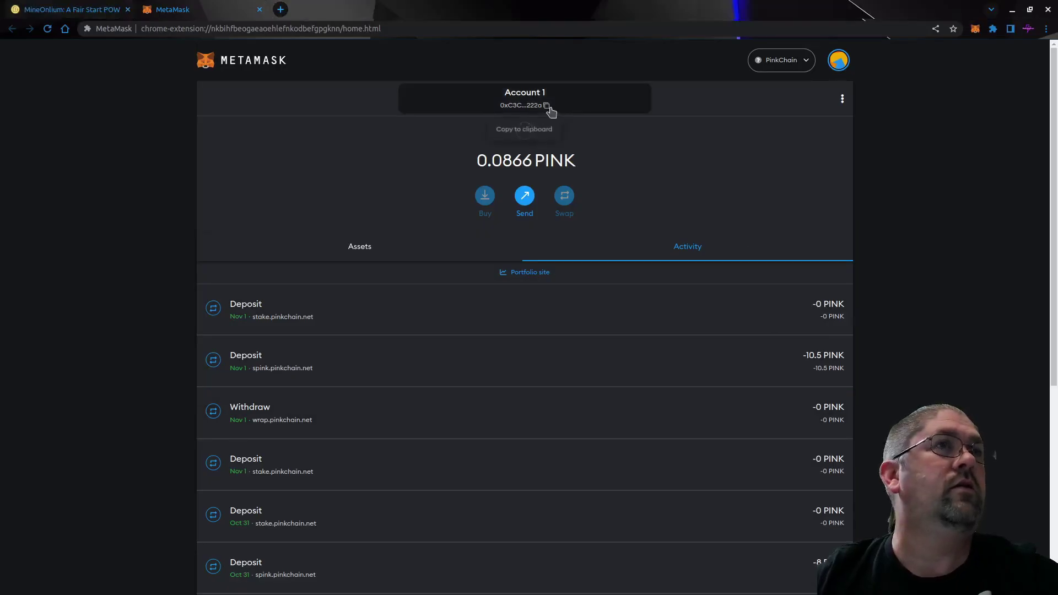
{"action": "left_click", "coordinate": [801, 60]}
{"action": "left_click", "coordinate": [763, 304]}
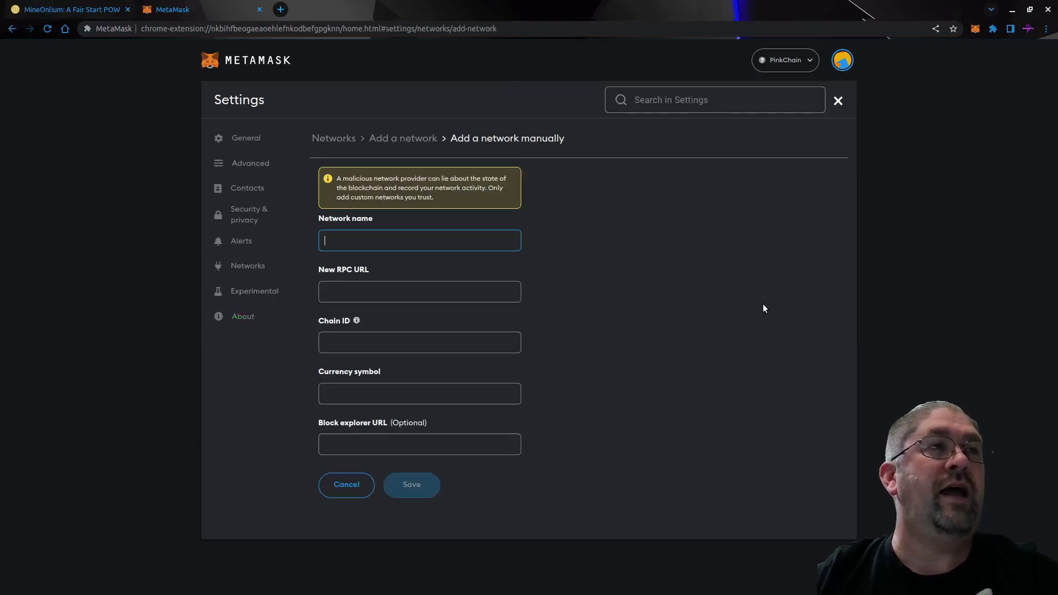
Add the MineOnlium network to MetaMask: RPC URL, chain ID 54321, symbol MO, explorer URL.
{"action": "key", "text": "ctrl+v"}
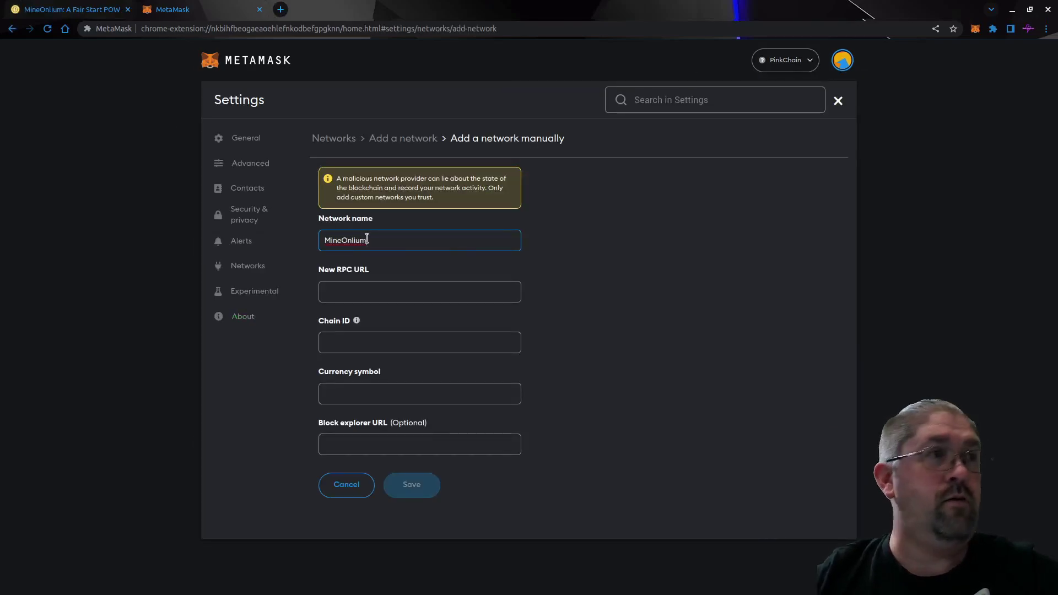
{"action": "left_click", "coordinate": [375, 290]}
{"action": "type", "text": "http://34.87.231.138:8545"}
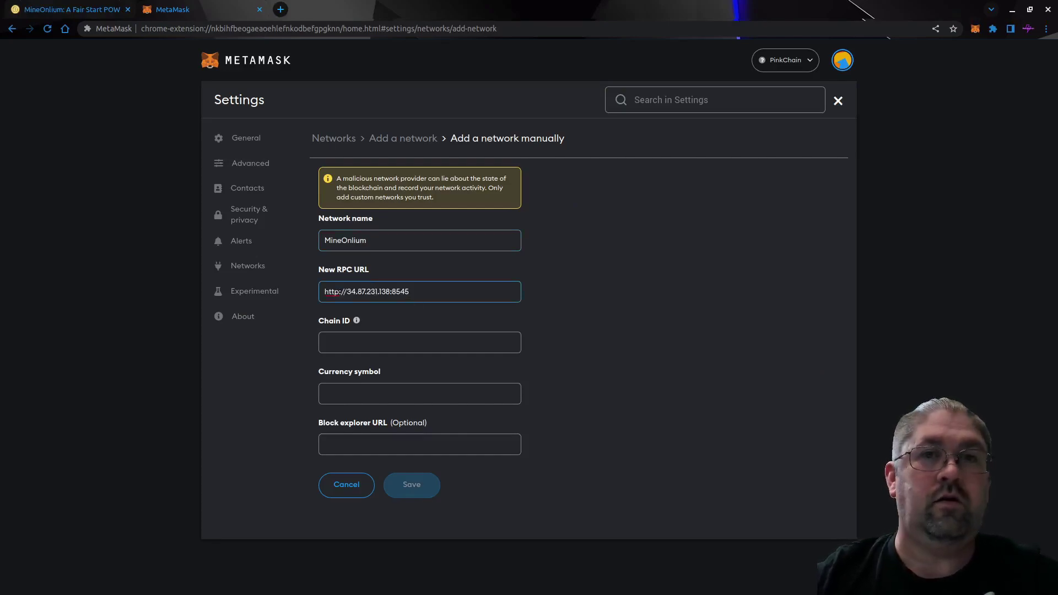
{"action": "left_click", "coordinate": [355, 343]}
{"action": "type", "text": "54321"}
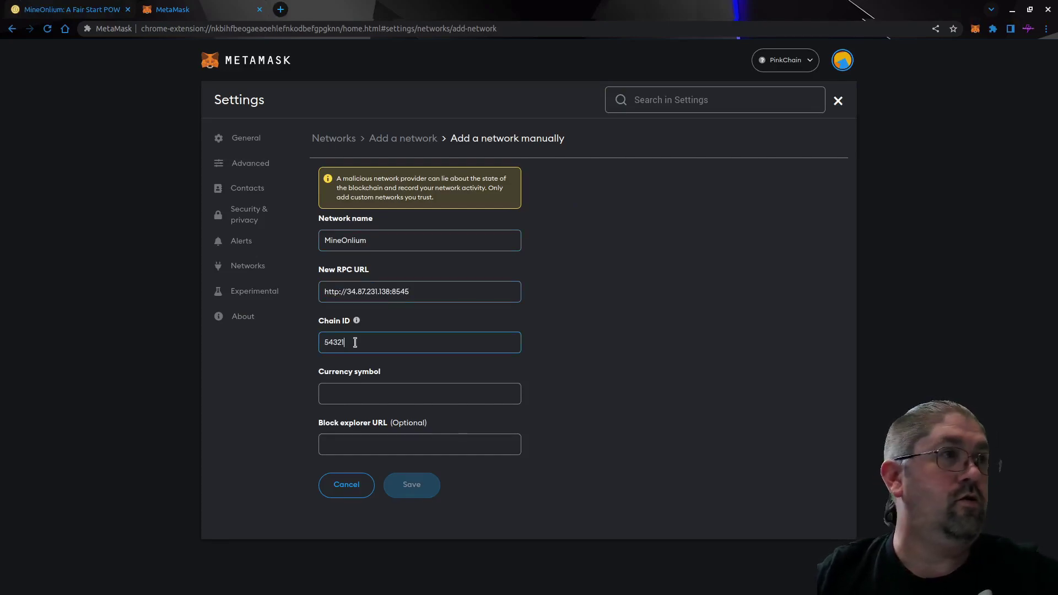
{"action": "left_click", "coordinate": [355, 391]}
{"action": "type", "text": "MO"}
{"action": "left_click", "coordinate": [356, 477]}
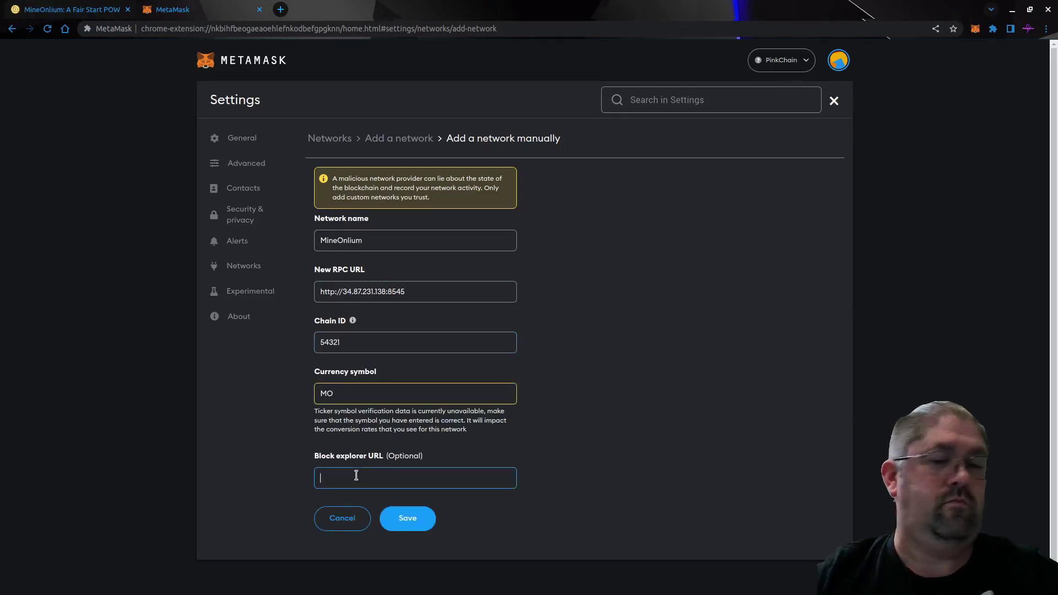
{"action": "type", "text": "http://209.126.11.245:40001/blocks"}
{"action": "left_click", "coordinate": [408, 518]}
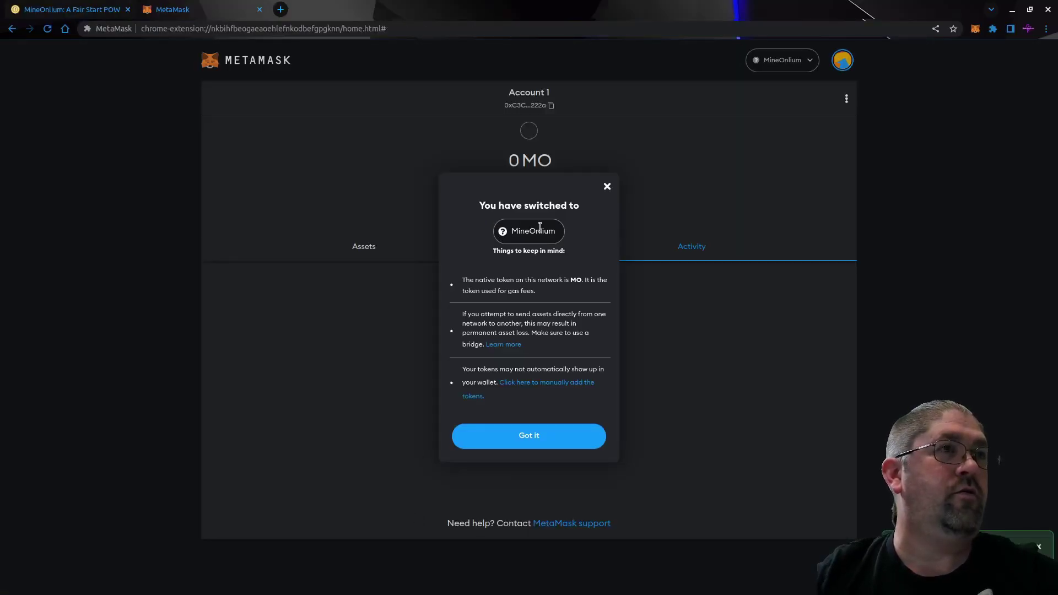
{"action": "left_click", "coordinate": [524, 436]}
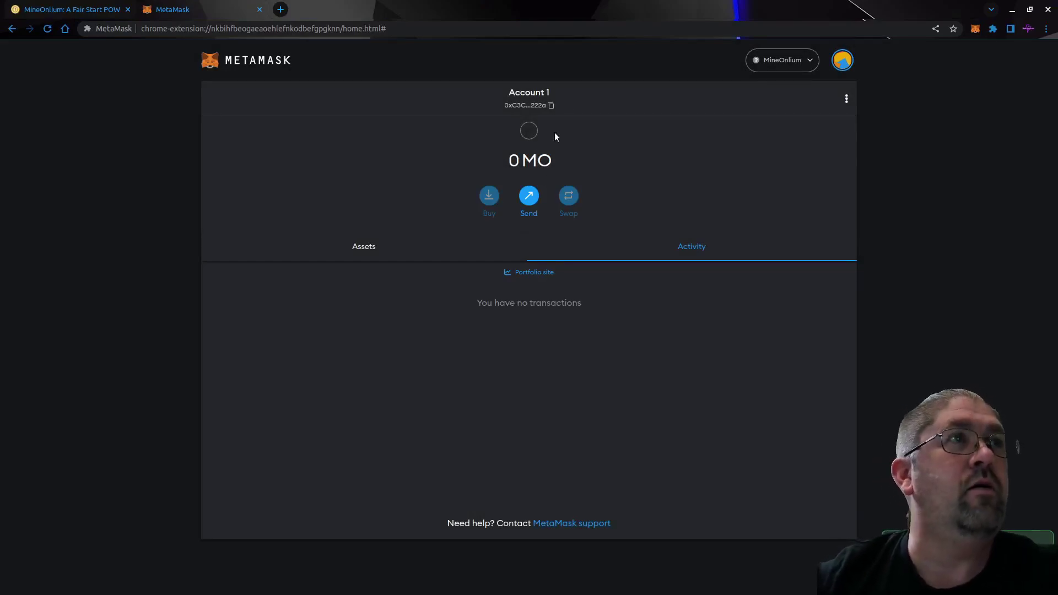
Copy the MetaMask account address and open the Hive OS farm in a new tab.
{"action": "left_click", "coordinate": [527, 108]}
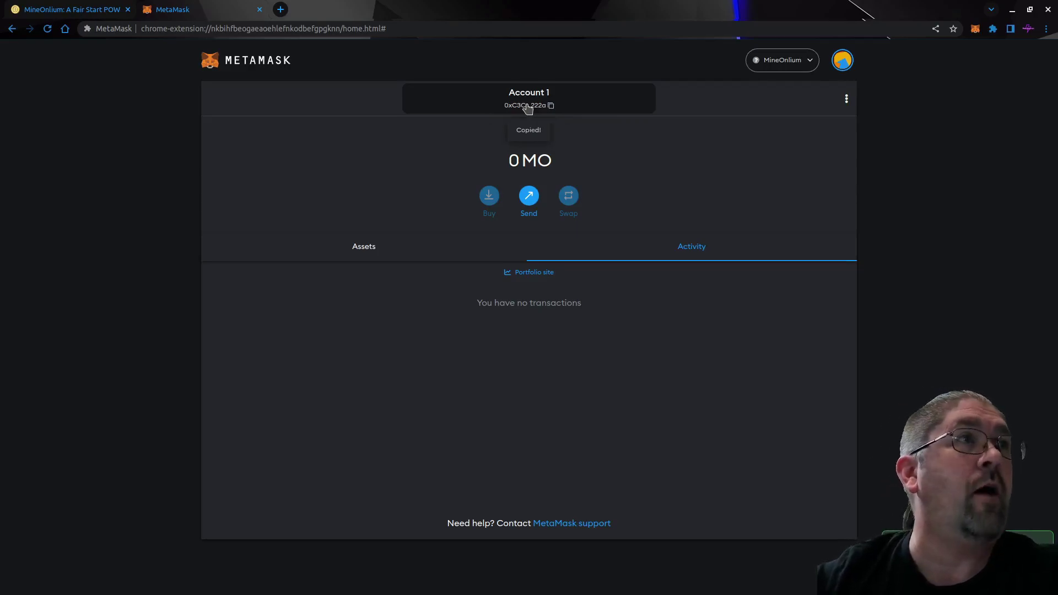
{"action": "left_click", "coordinate": [280, 9]}
{"action": "left_click", "coordinate": [300, 29]}
{"action": "type", "text": "h"}
{"action": "left_click", "coordinate": [322, 188]}
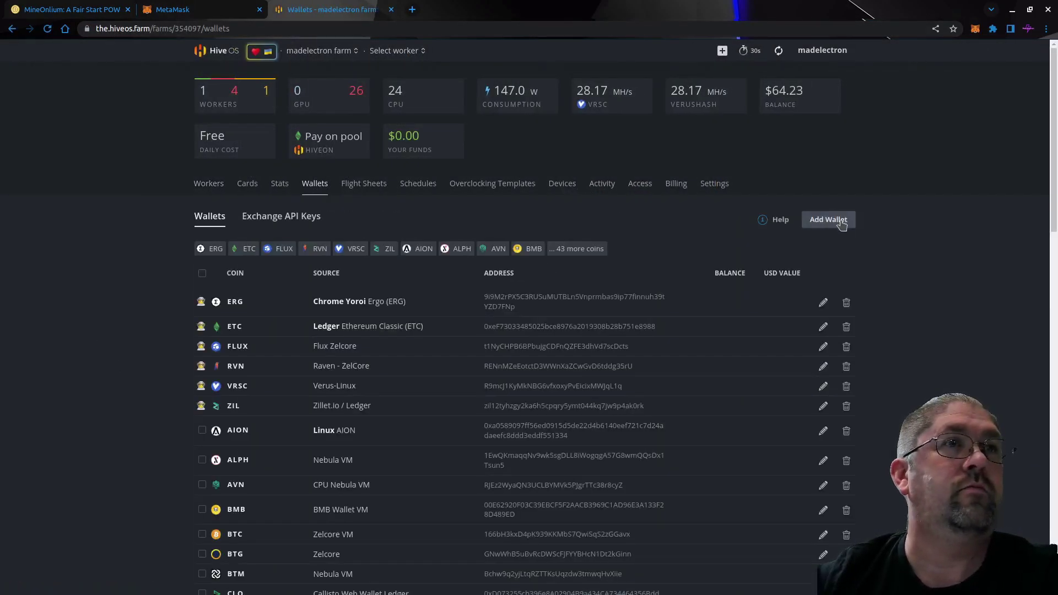
Start a new Hive OS wallet using a newly created custom coin MO.
{"action": "left_click", "coordinate": [833, 220]}
{"action": "left_click", "coordinate": [436, 204]}
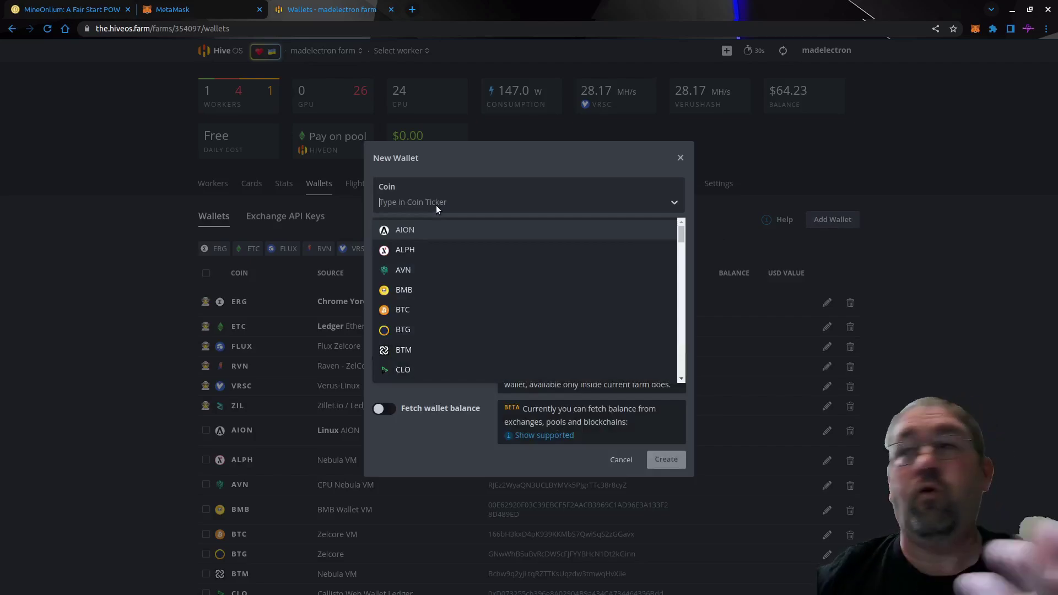
{"action": "type", "text": "MO"}
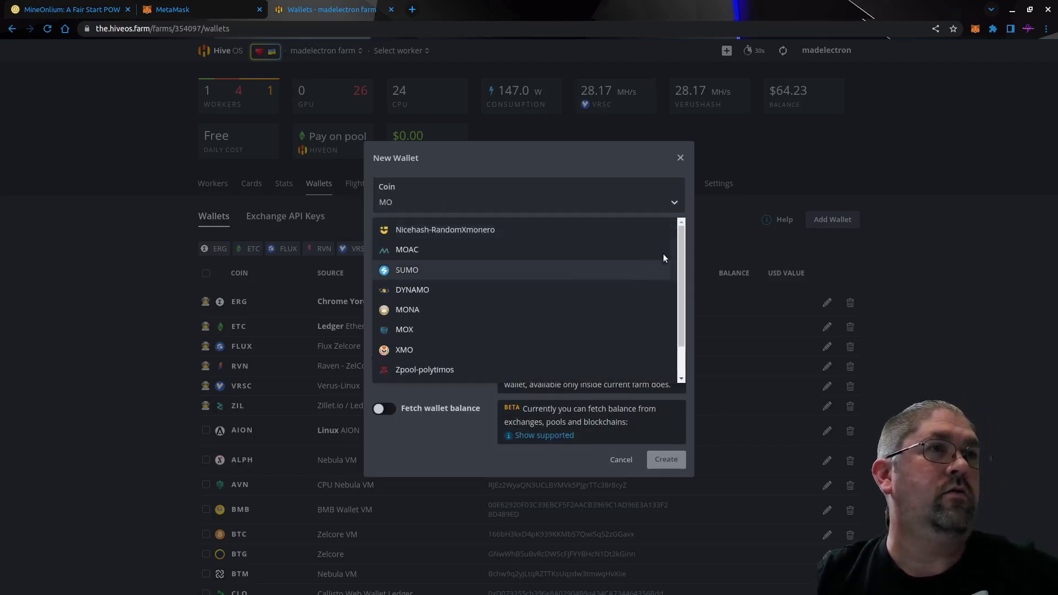
{"action": "left_click_drag", "start_coordinate": [682, 237], "coordinate": [679, 274]}
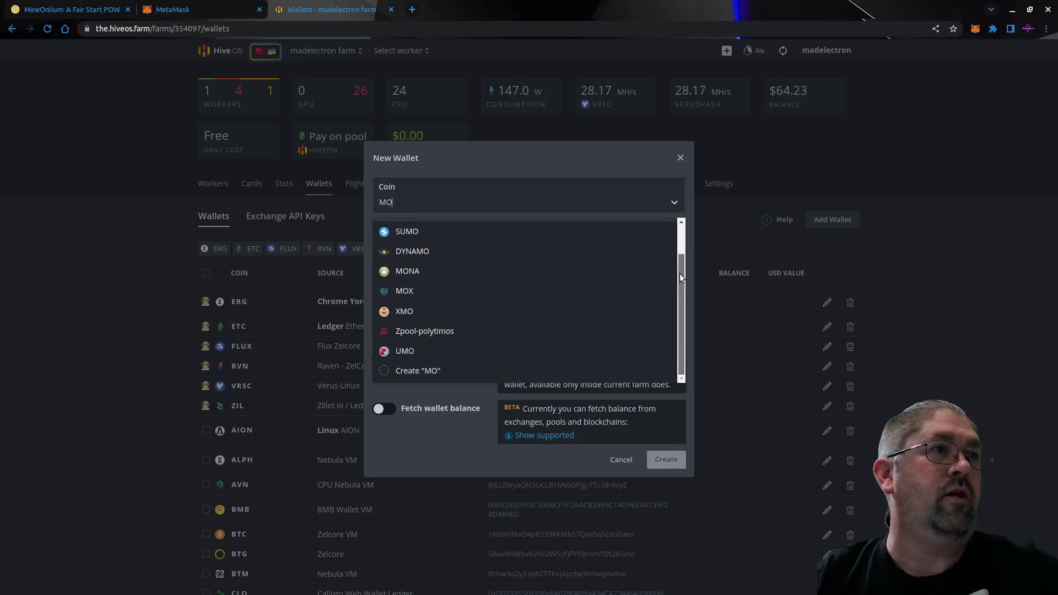
{"action": "left_click", "coordinate": [409, 370]}
Paste the MetaMask address, name the wallet 'MetaMask', and create it.
{"action": "left_click", "coordinate": [418, 248]}
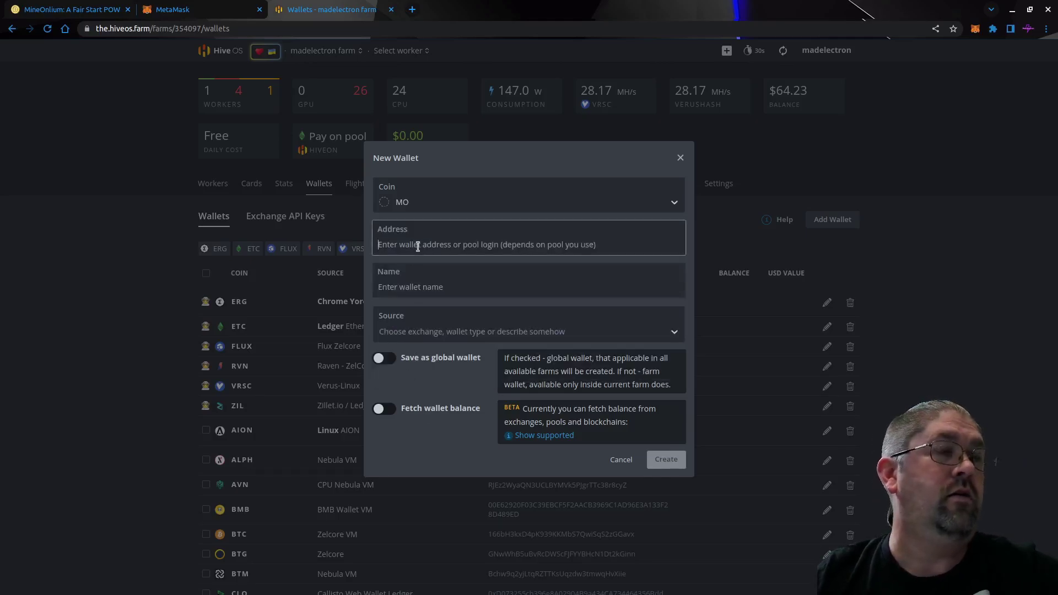
{"action": "type", "text": "0xC3C964c69942dB323ed3b7707E6C99c41b03222a"}
{"action": "left_click", "coordinate": [449, 290]}
{"action": "type", "text": "Meta"}
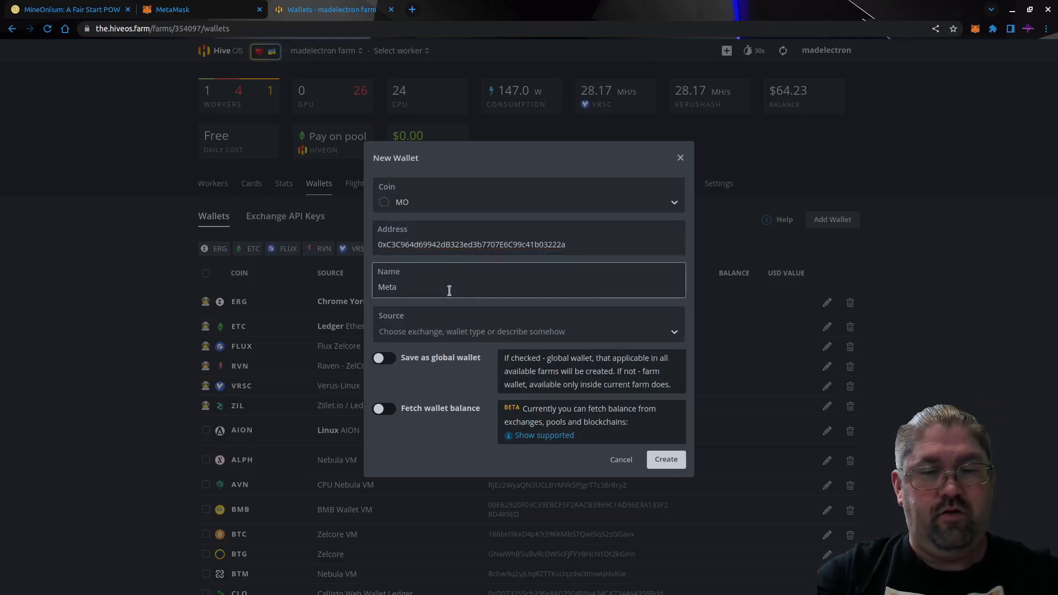
{"action": "type", "text": "Mask"}
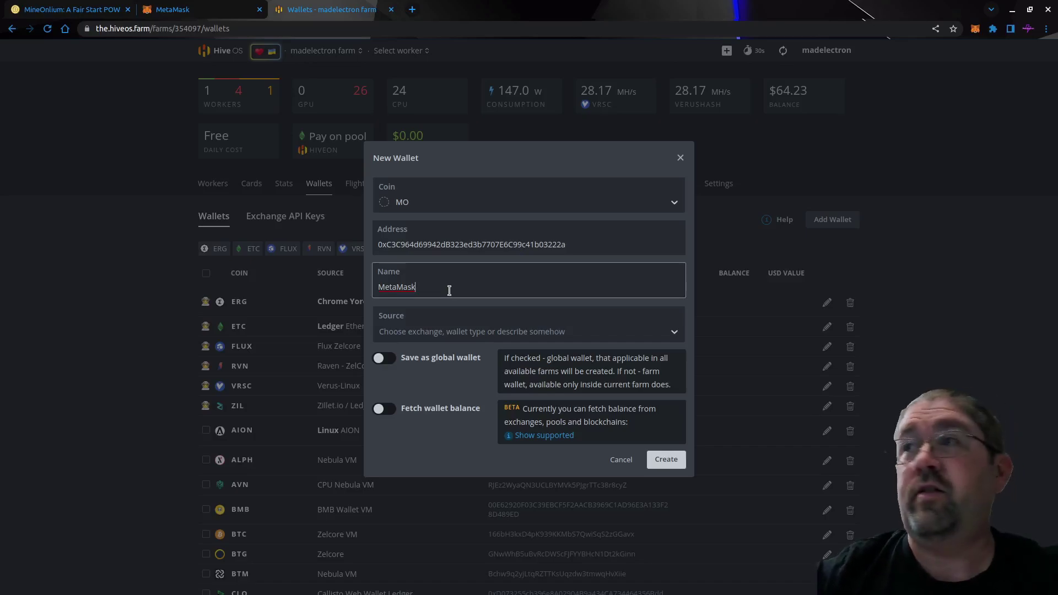
{"action": "left_click", "coordinate": [667, 459]}
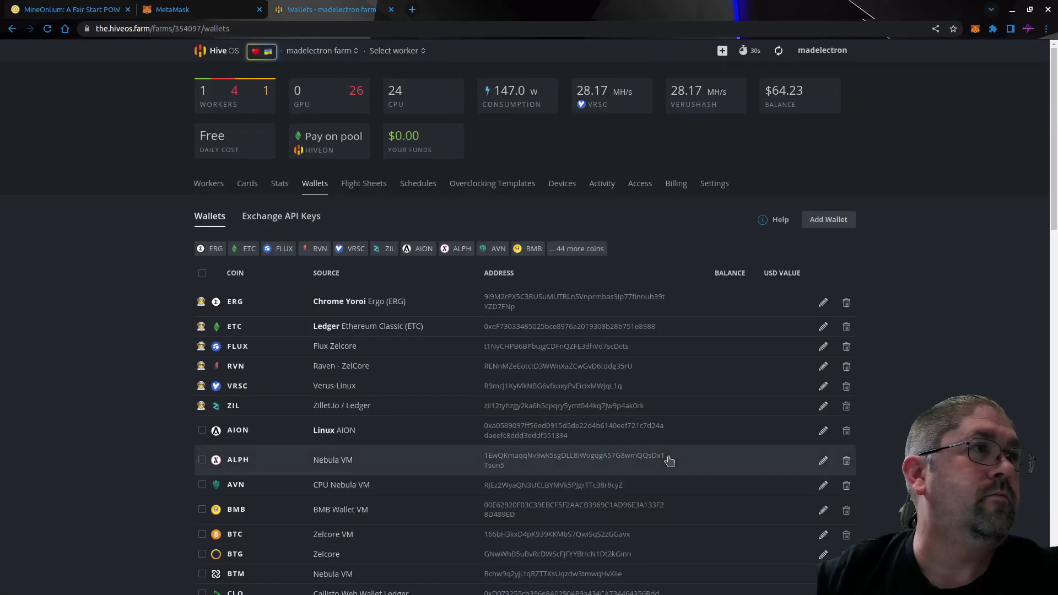
{"action": "scroll", "coordinate": [326, 378], "scroll_direction": "down", "scroll_amount": 15}
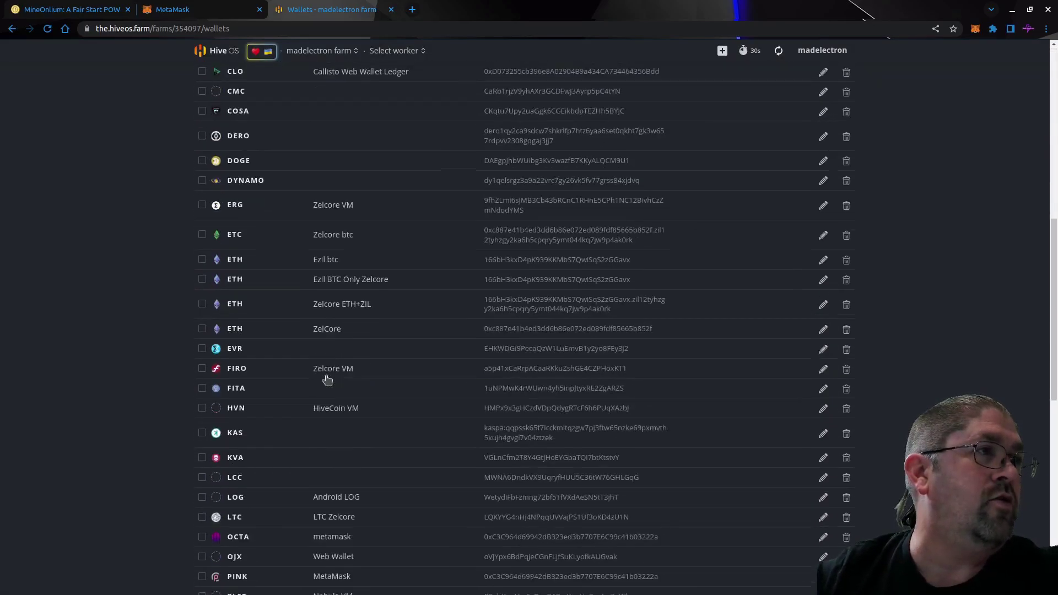
{"action": "scroll", "coordinate": [327, 380], "scroll_direction": "down", "scroll_amount": 6}
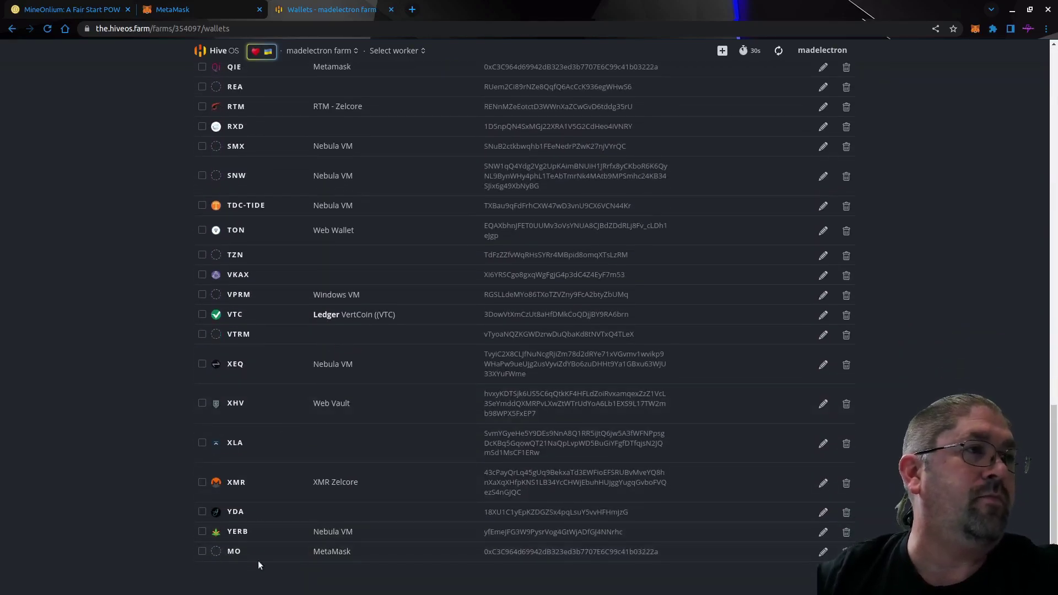
{"action": "scroll", "coordinate": [414, 421], "scroll_direction": "up", "scroll_amount": 15}
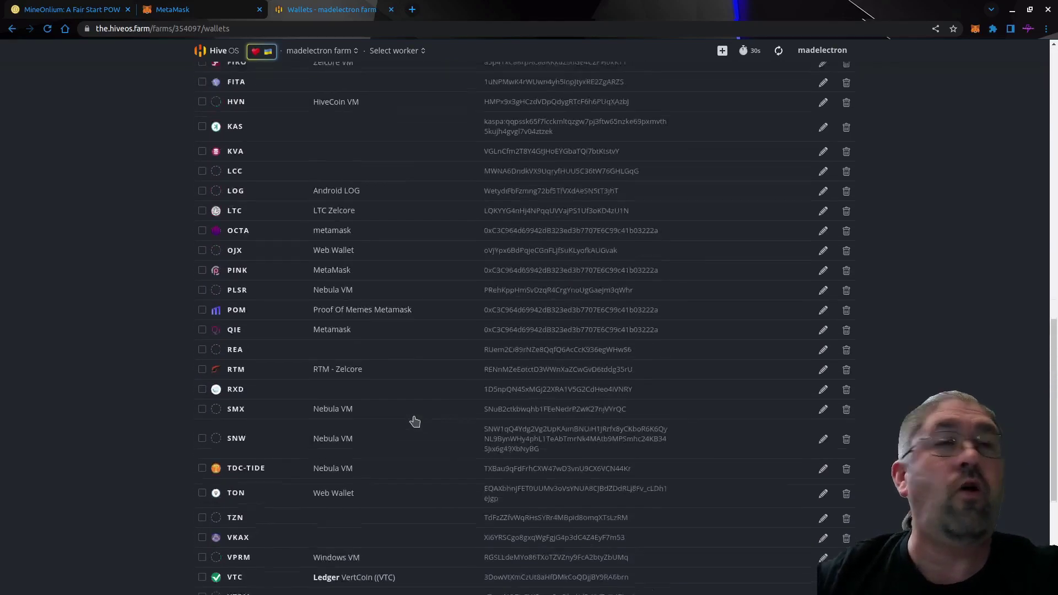
{"action": "scroll", "coordinate": [414, 422], "scroll_direction": "up", "scroll_amount": 5}
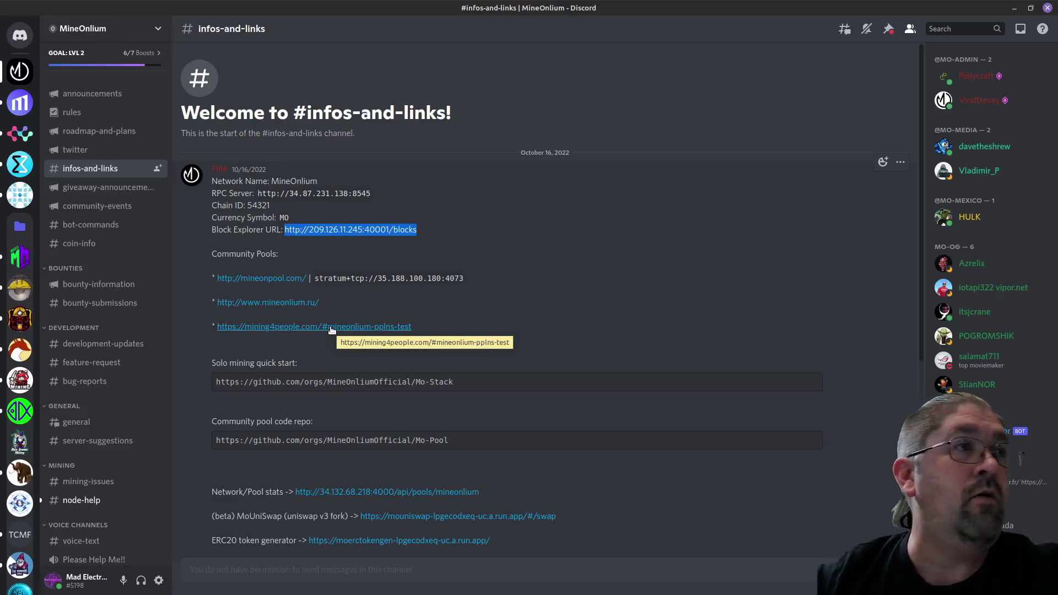
Open the Mining4People mineonlium-pplns-test pool page from the Discord pool link.
{"action": "left_click", "coordinate": [386, 329]}
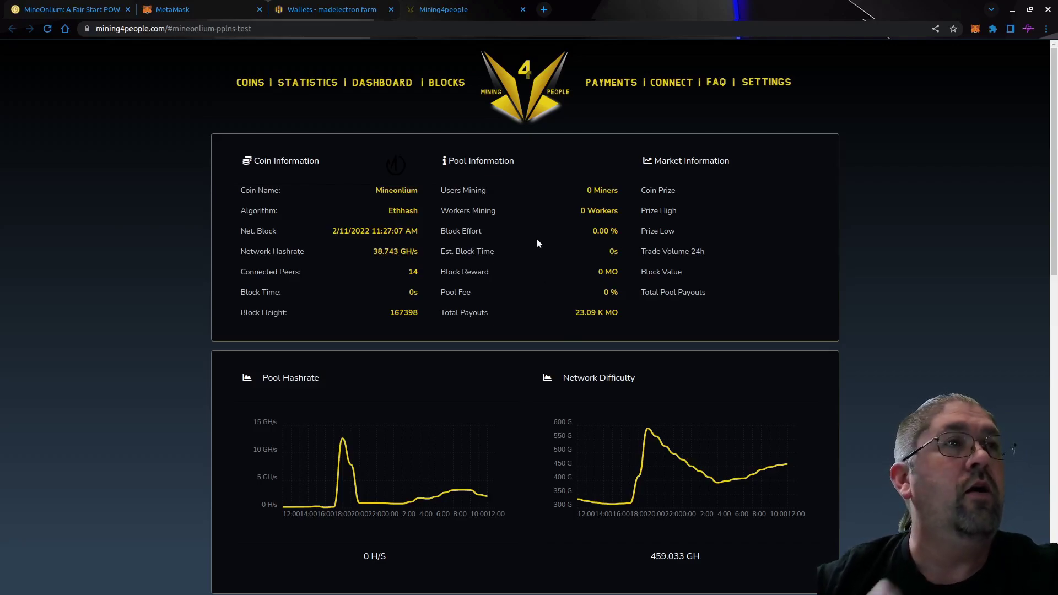
Open the mining4people.com/#mineonlium-solo pool statistics in a new tab.
{"action": "key", "text": "ctrl+shift+t"}
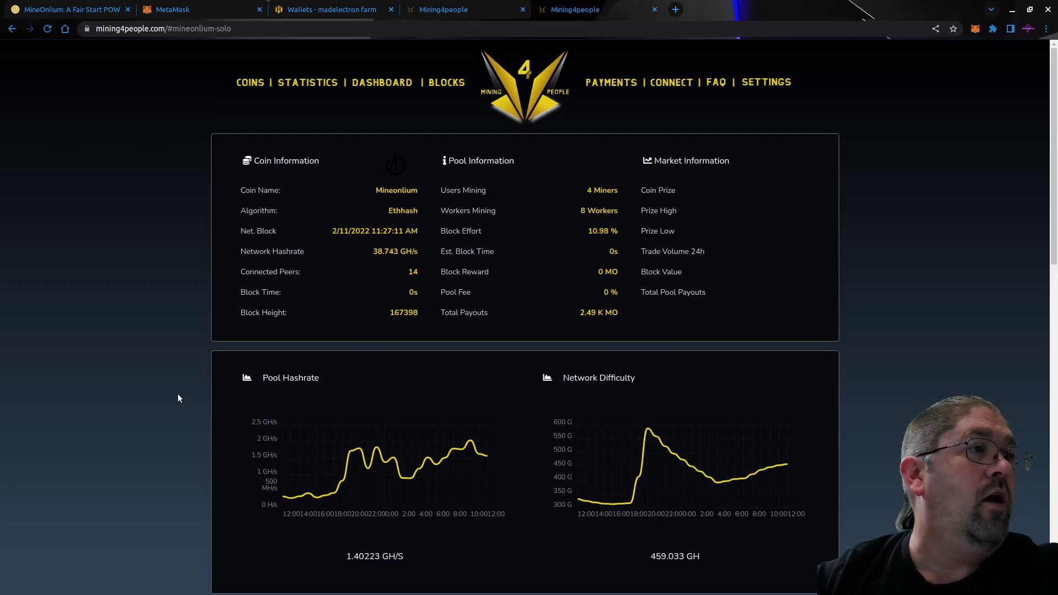
Look over the solo pool's Active Miners and Last Blocks, then open its Connect page.
{"action": "scroll", "coordinate": [178, 394], "scroll_direction": "down", "scroll_amount": 10}
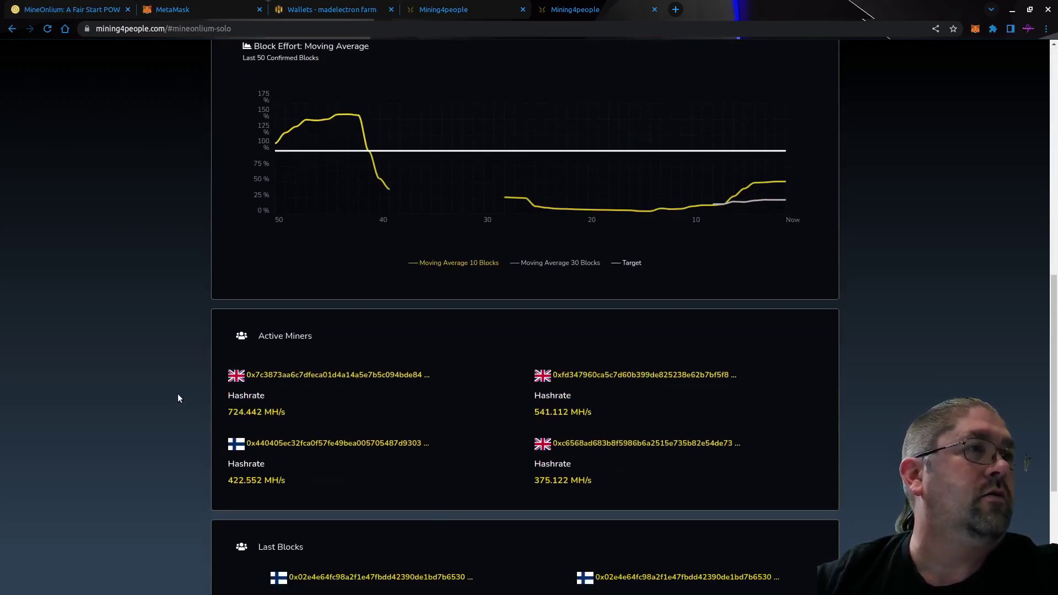
{"action": "scroll", "coordinate": [178, 398], "scroll_direction": "down", "scroll_amount": 4}
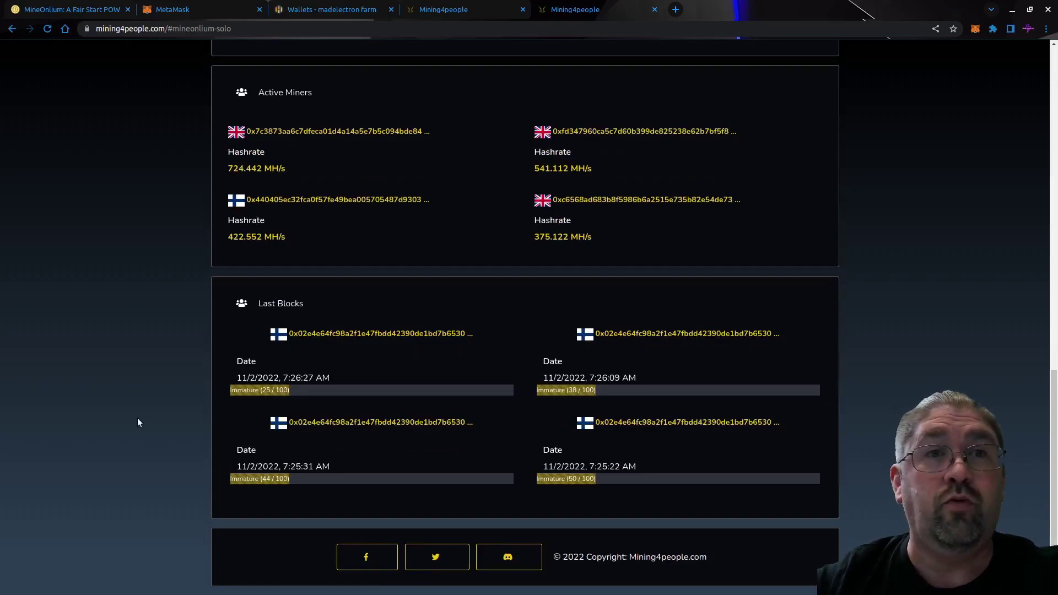
{"action": "scroll", "coordinate": [137, 422], "scroll_direction": "up", "scroll_amount": 15}
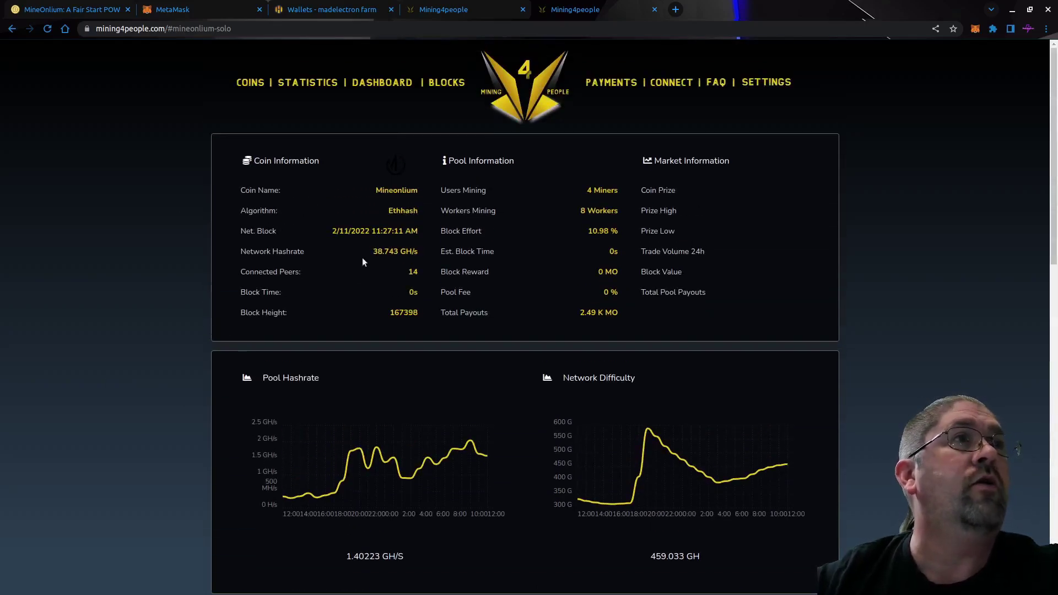
{"action": "left_click", "coordinate": [672, 81]}
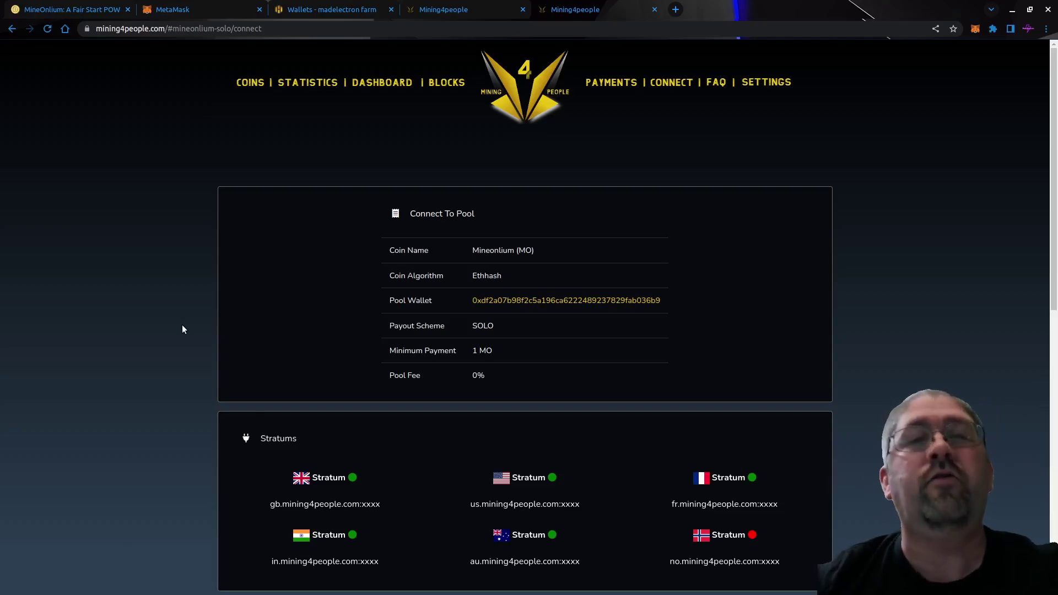
Copy the GB stratum address gb.mining4people.com:xxxx and go back to the Hive OS Wallets tab.
{"action": "scroll", "coordinate": [183, 330], "scroll_direction": "down", "scroll_amount": 5}
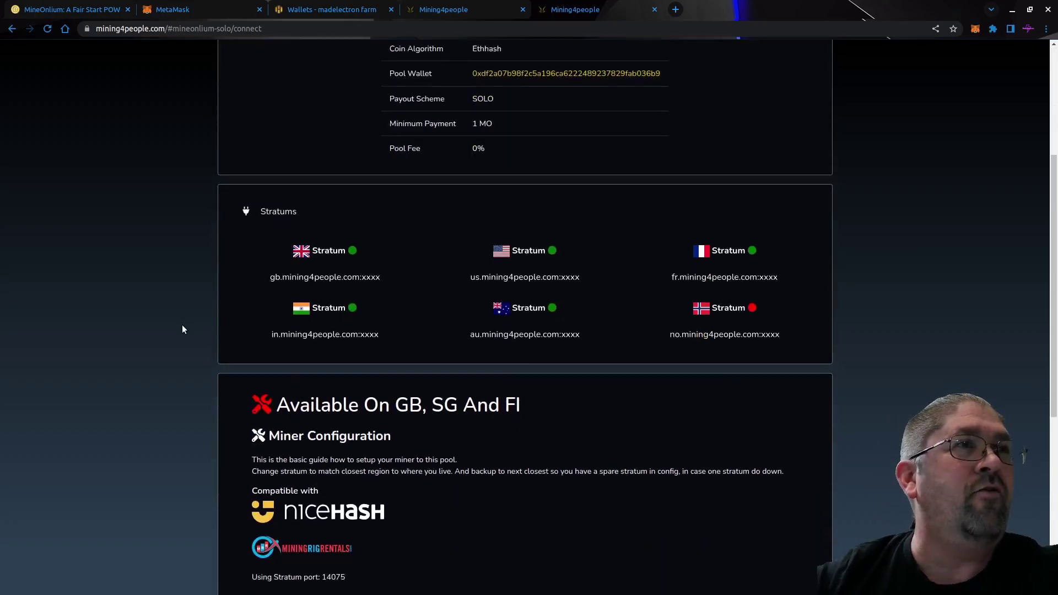
{"action": "scroll", "coordinate": [184, 330], "scroll_direction": "down", "scroll_amount": 1}
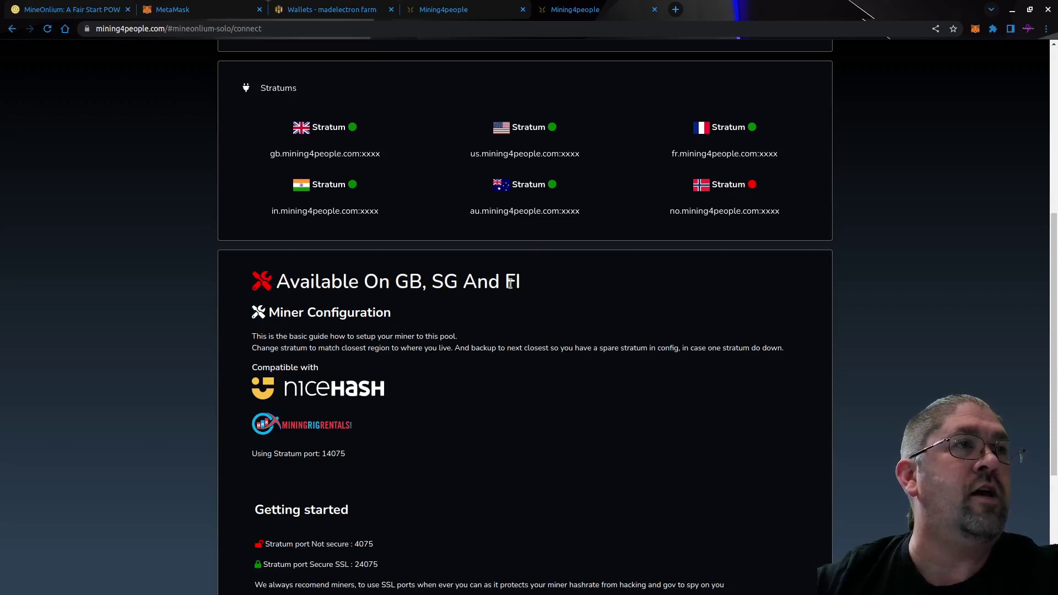
{"action": "scroll", "coordinate": [524, 306], "scroll_direction": "down", "scroll_amount": 3}
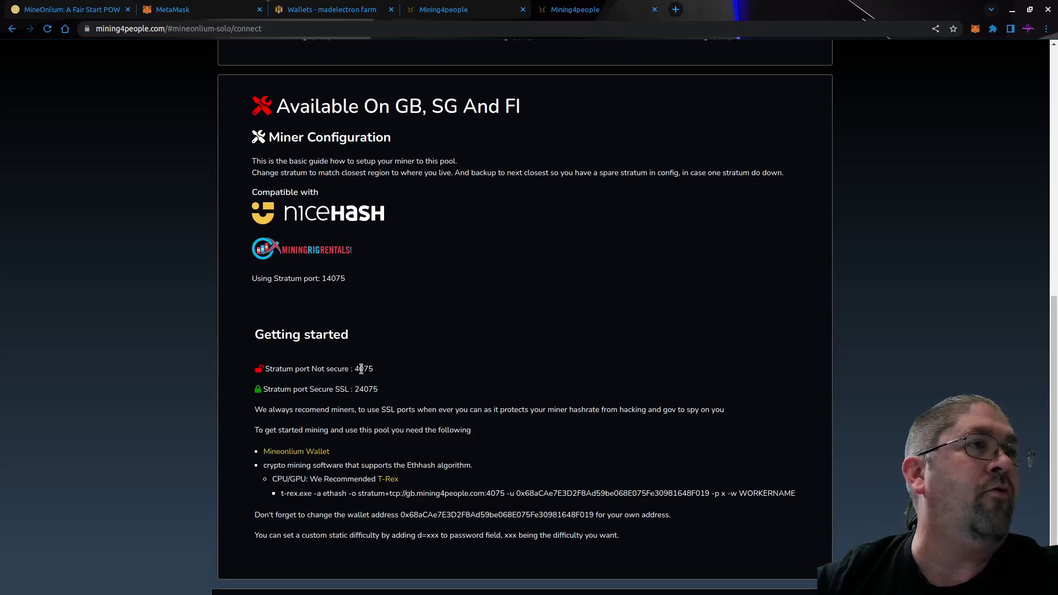
{"action": "scroll", "coordinate": [425, 331], "scroll_direction": "down", "scroll_amount": 1}
{"action": "scroll", "coordinate": [432, 330], "scroll_direction": "up", "scroll_amount": 3}
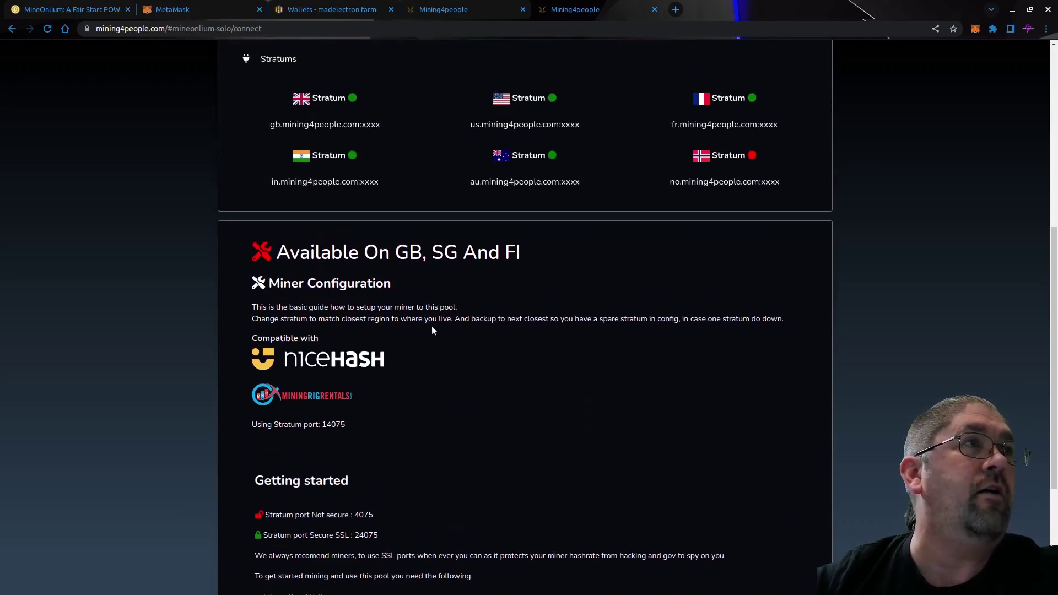
{"action": "left_click_drag", "start_coordinate": [270, 126], "coordinate": [380, 127]}
{"action": "right_click", "coordinate": [373, 131]}
{"action": "left_click", "coordinate": [383, 134]}
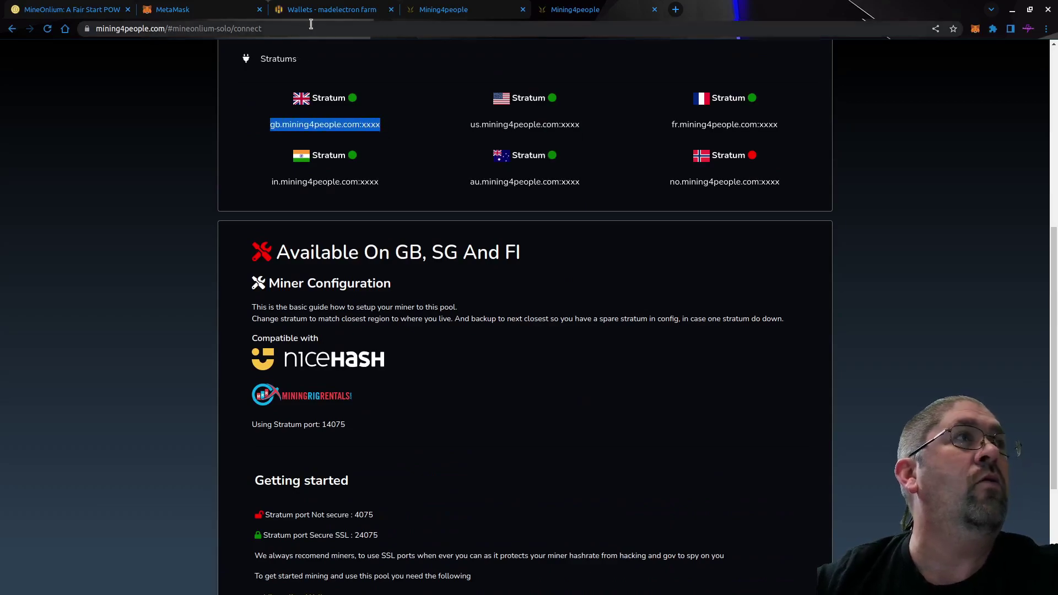
{"action": "left_click", "coordinate": [313, 11]}
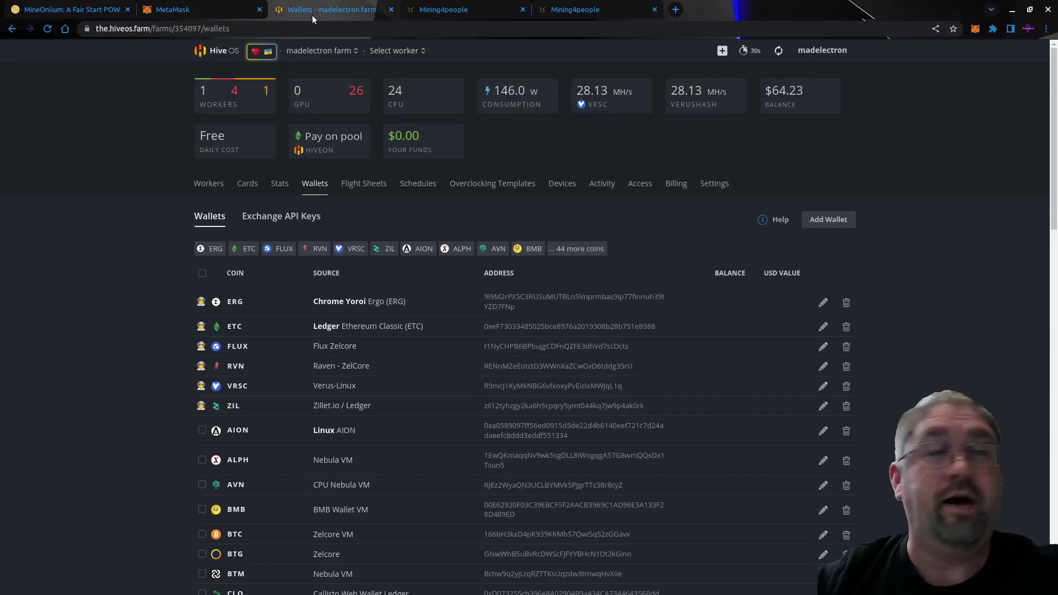
Create a flight sheet with coin MO, wallet MetaMask, pool 'Configure in miner', miner TeamRedMiner.
{"action": "left_click", "coordinate": [364, 187]}
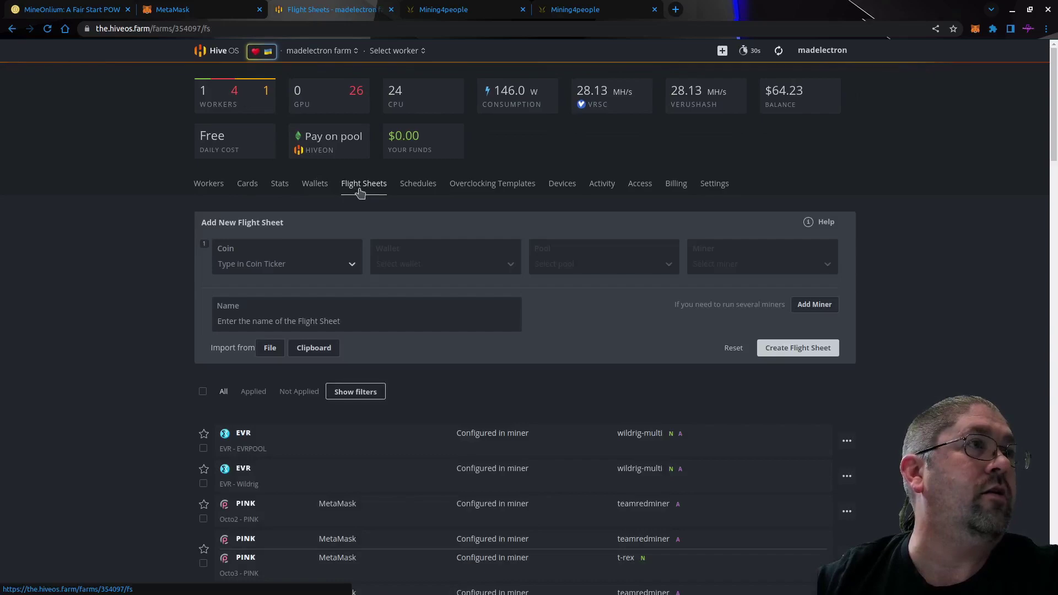
{"action": "left_click", "coordinate": [294, 264]}
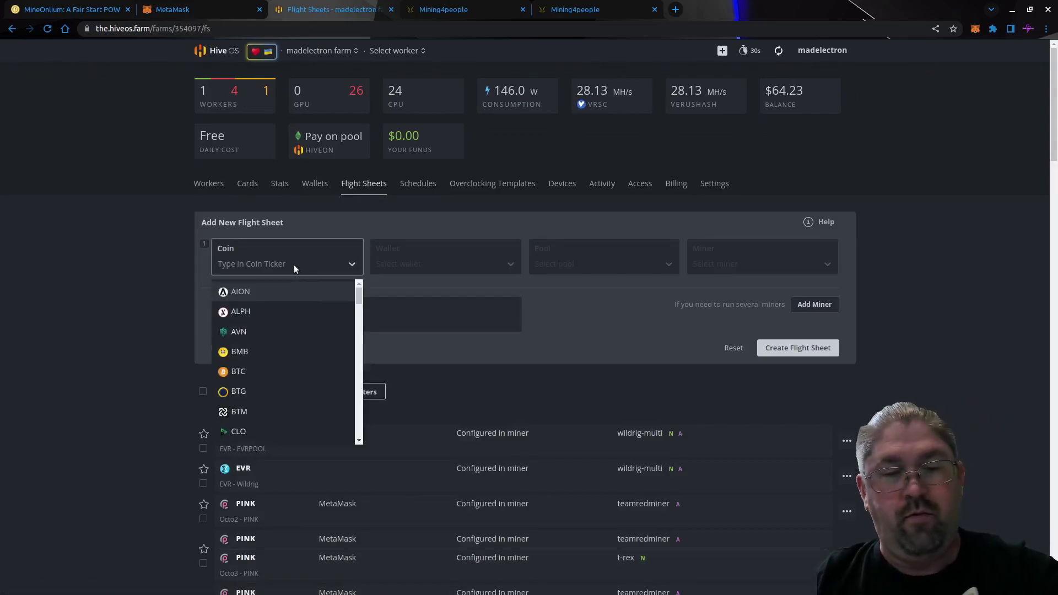
{"action": "type", "text": "mo"}
{"action": "left_click", "coordinate": [256, 292]}
{"action": "left_click", "coordinate": [457, 262]}
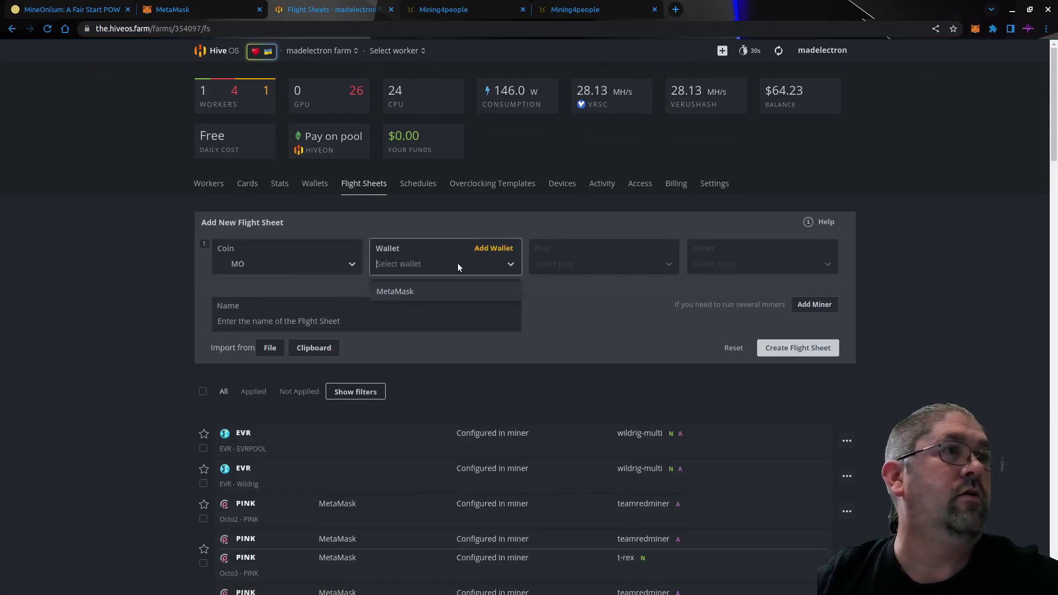
{"action": "left_click", "coordinate": [448, 287]}
{"action": "left_click", "coordinate": [571, 292]}
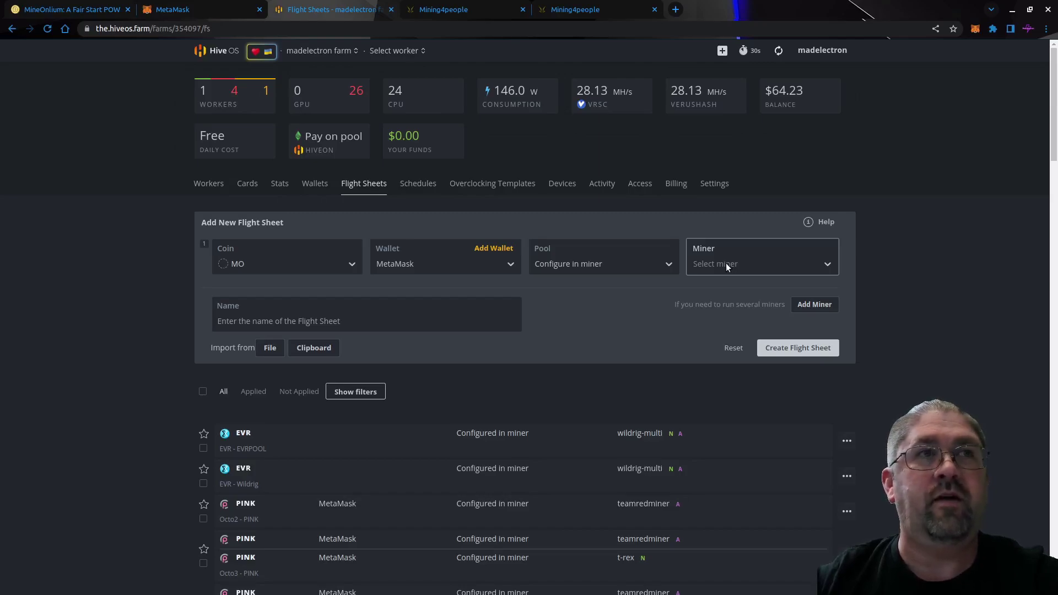
{"action": "left_click", "coordinate": [726, 263]}
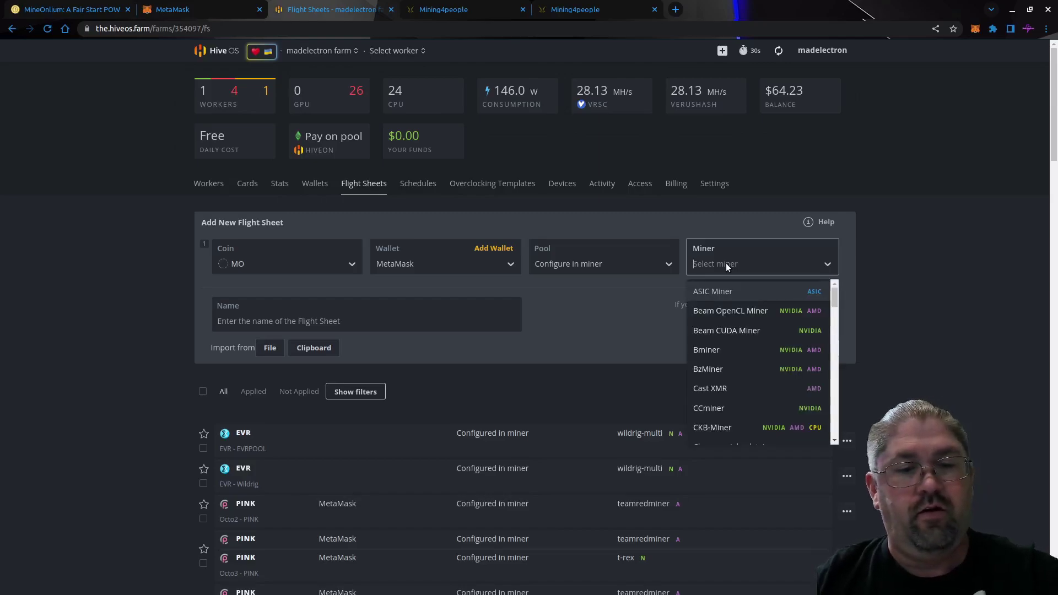
{"action": "type", "text": "red"}
{"action": "left_click", "coordinate": [726, 309]}
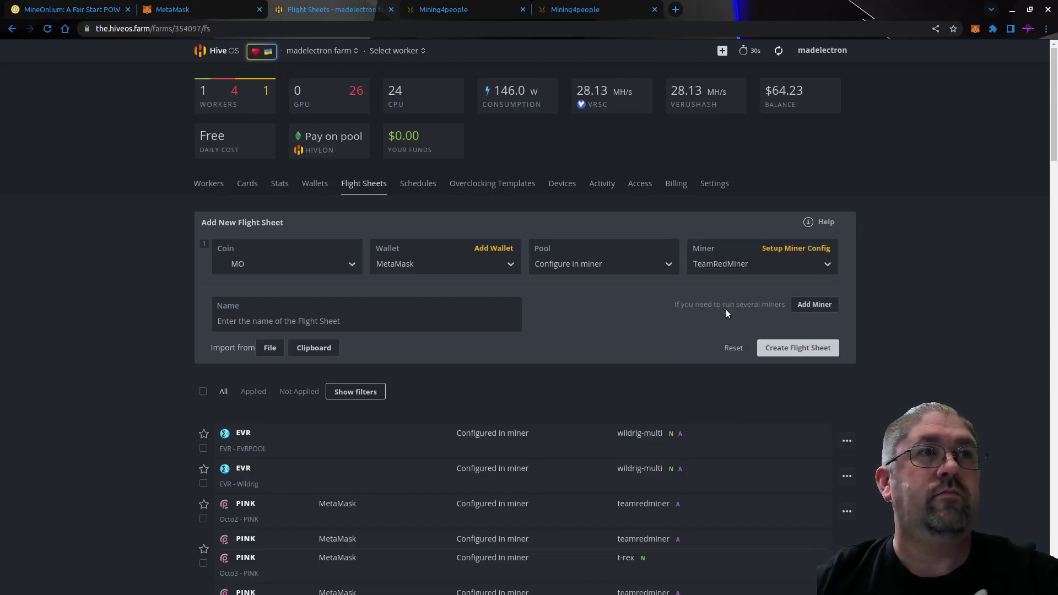
Set TeamRedMiner's algorithm to ethash and its wallet to the %WAL%.%WORKER_NAME% template.
{"action": "left_click", "coordinate": [787, 246]}
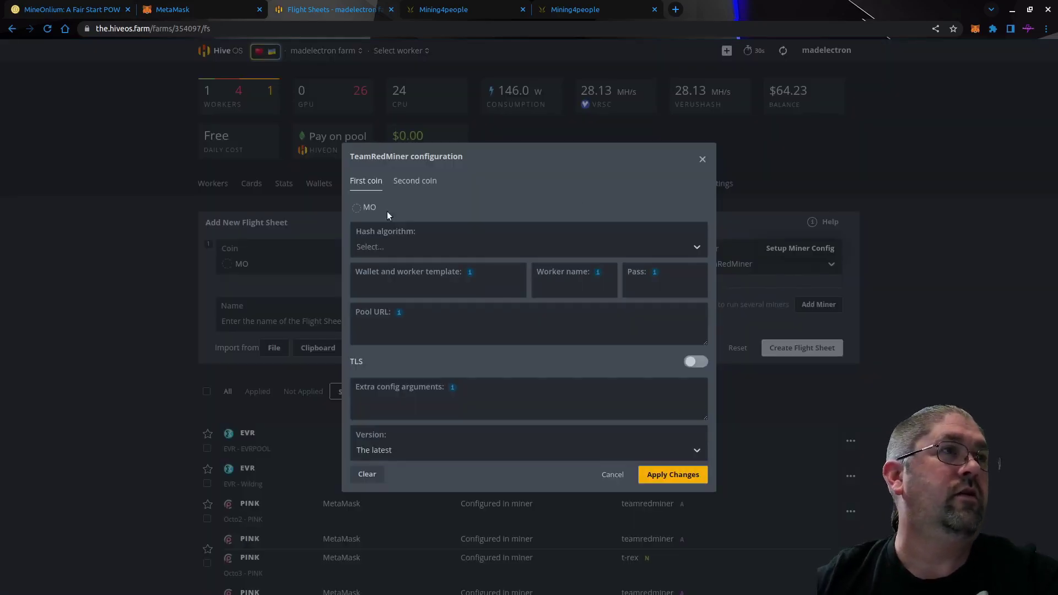
{"action": "left_click", "coordinate": [406, 249]}
{"action": "type", "text": "et"}
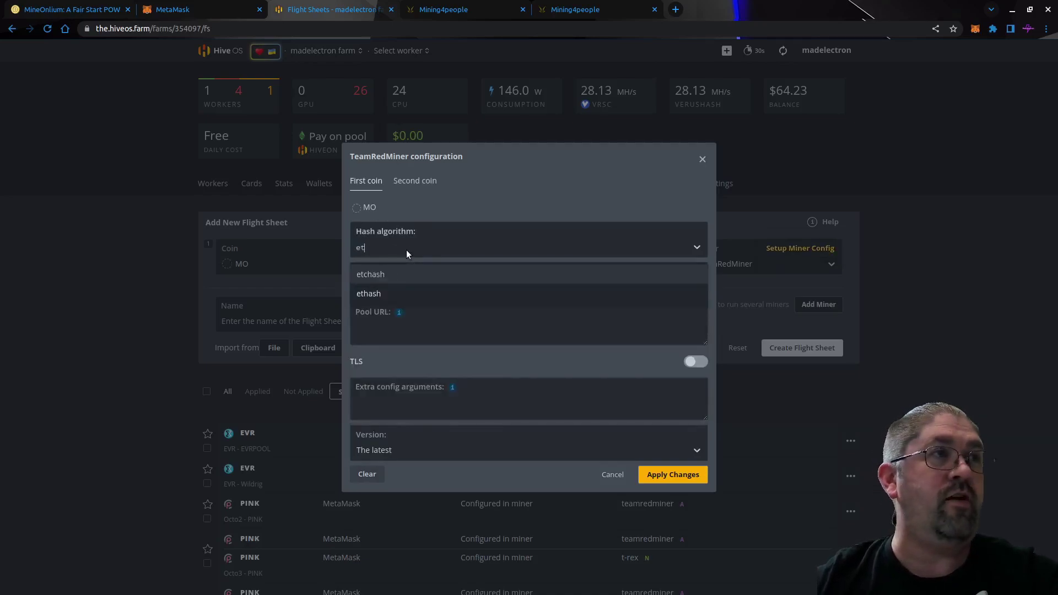
{"action": "left_click", "coordinate": [387, 293]}
{"action": "mouse_move", "coordinate": [472, 275]}
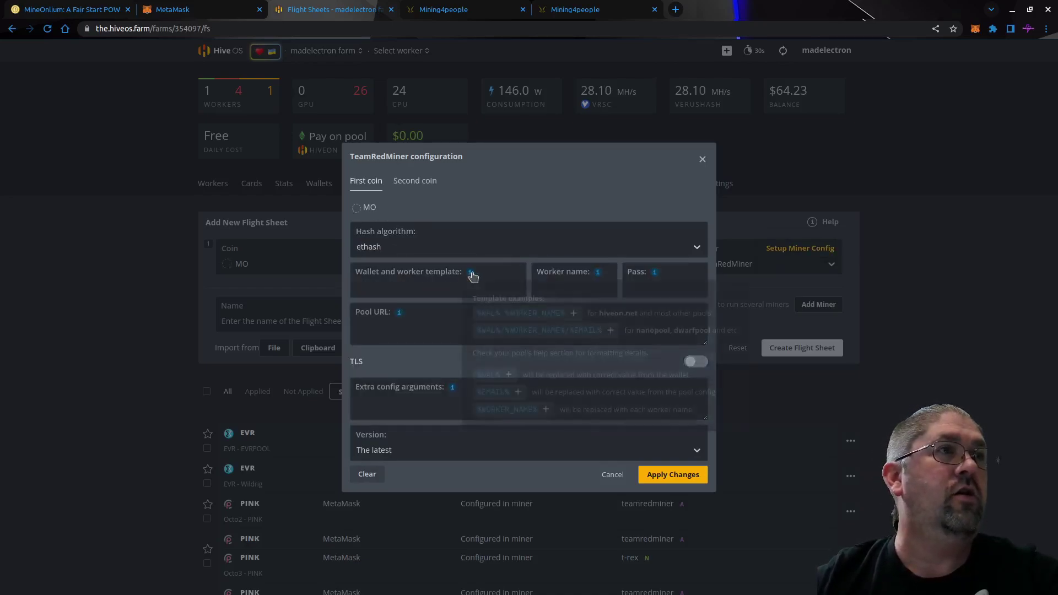
{"action": "left_click", "coordinate": [494, 313]}
Enter pass x and pool URL gb.mining4people.com:4075, then save the miner config.
{"action": "left_click", "coordinate": [640, 290]}
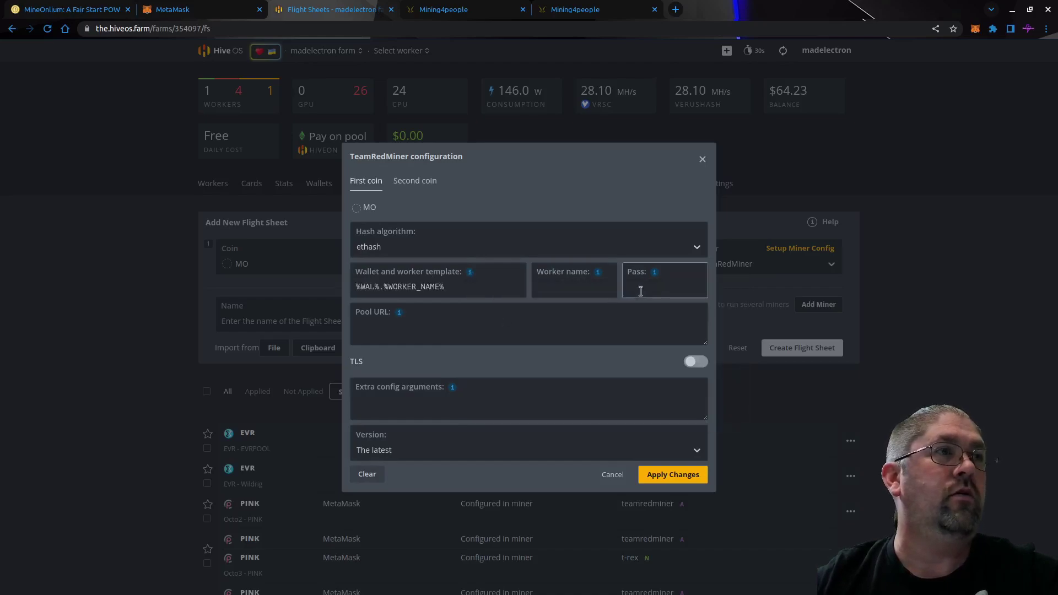
{"action": "type", "text": "x"}
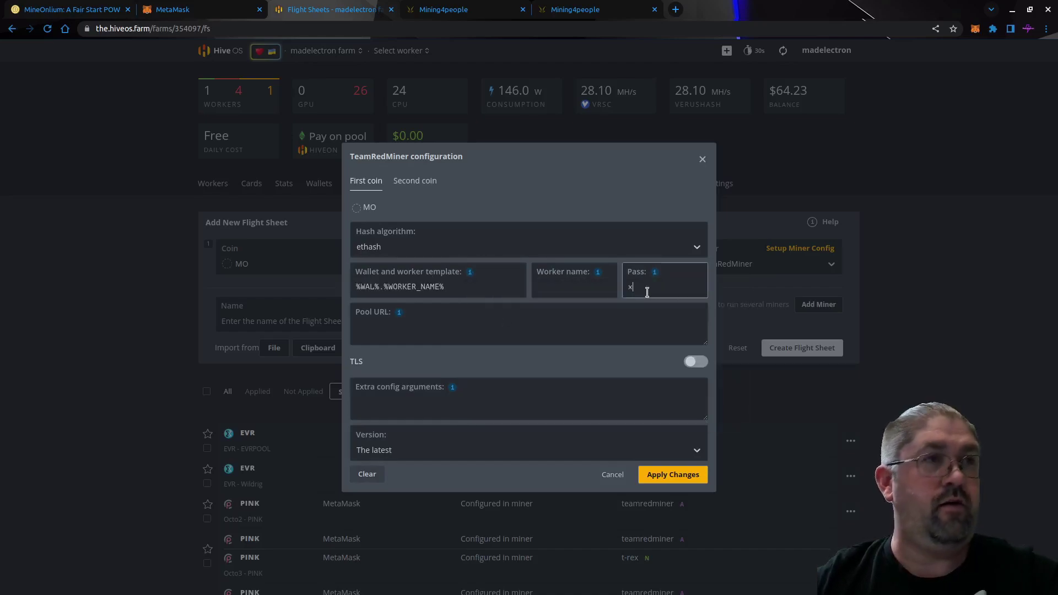
{"action": "left_click", "coordinate": [368, 324]}
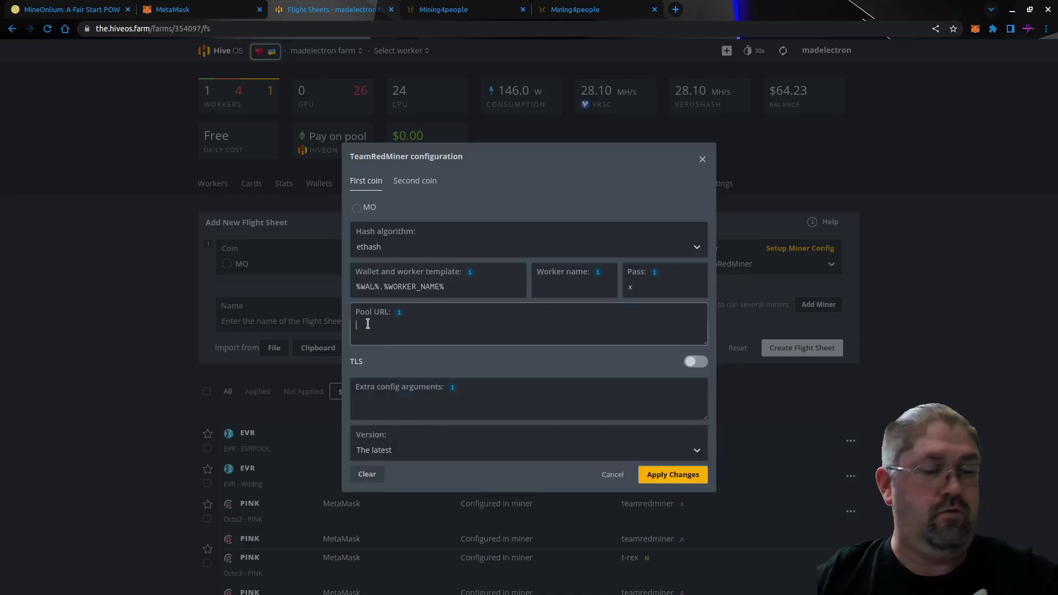
{"action": "key", "text": "ctrl+v"}
{"action": "key", "text": "BackSpace"}
{"action": "key", "text": "BackSpace"}
{"action": "key", "text": "BackSpace"}
{"action": "key", "text": "BackSpace"}
{"action": "type", "text": "4075"}
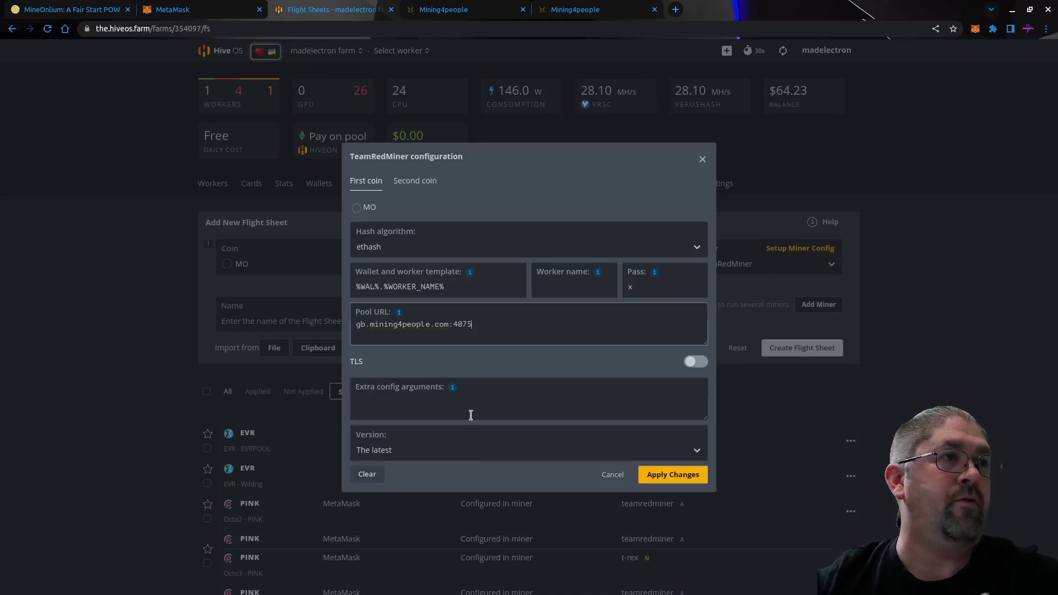
{"action": "left_click", "coordinate": [653, 476]}
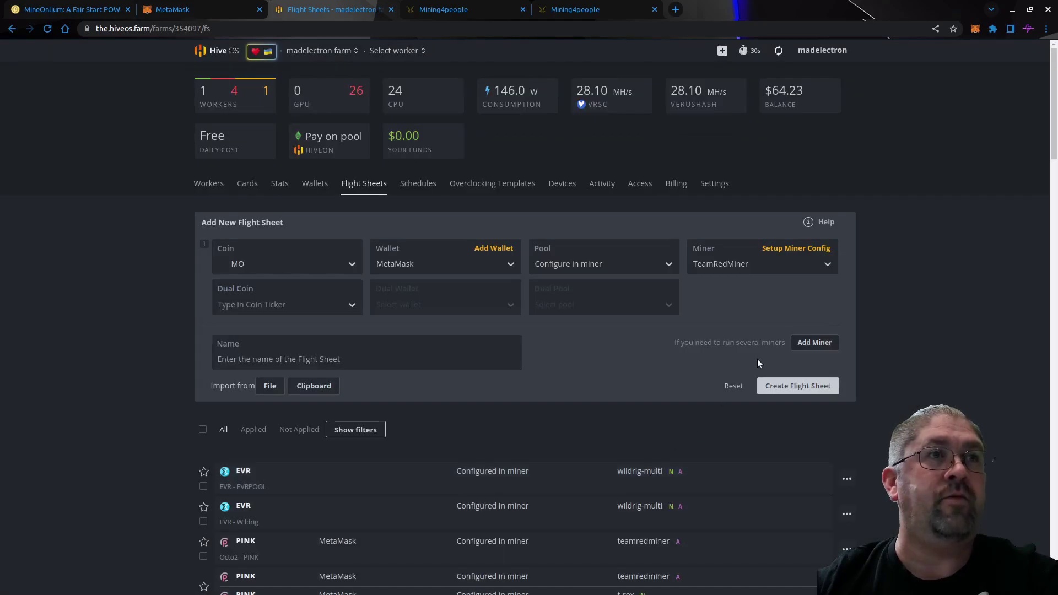
Add a second flight sheet row with coin MO, wallet MetaMask and pool 'Configure in miner'.
{"action": "left_click", "coordinate": [816, 342]}
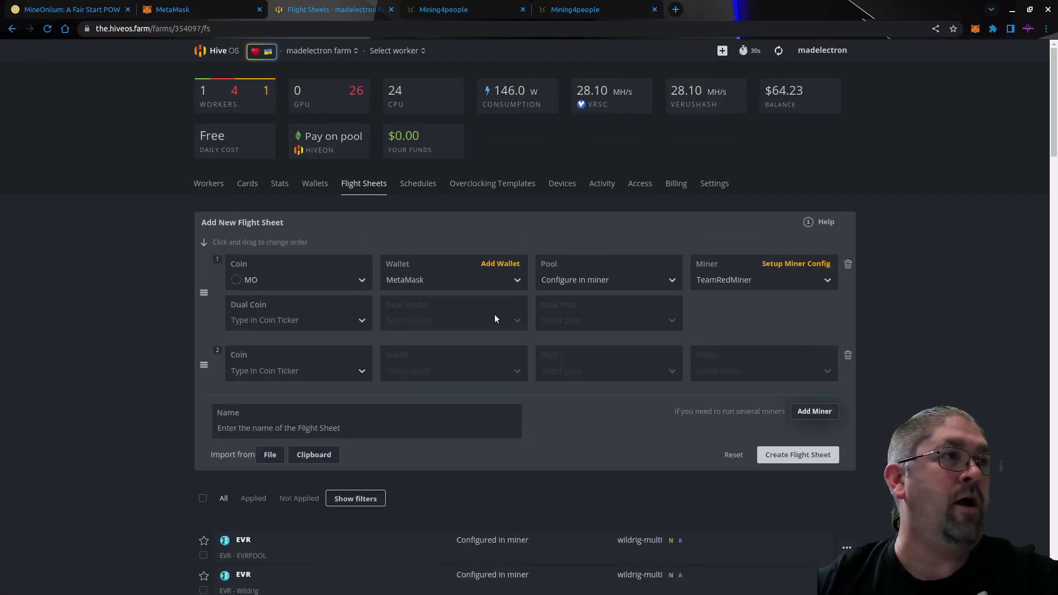
{"action": "left_click", "coordinate": [266, 368]}
{"action": "type", "text": "mo"}
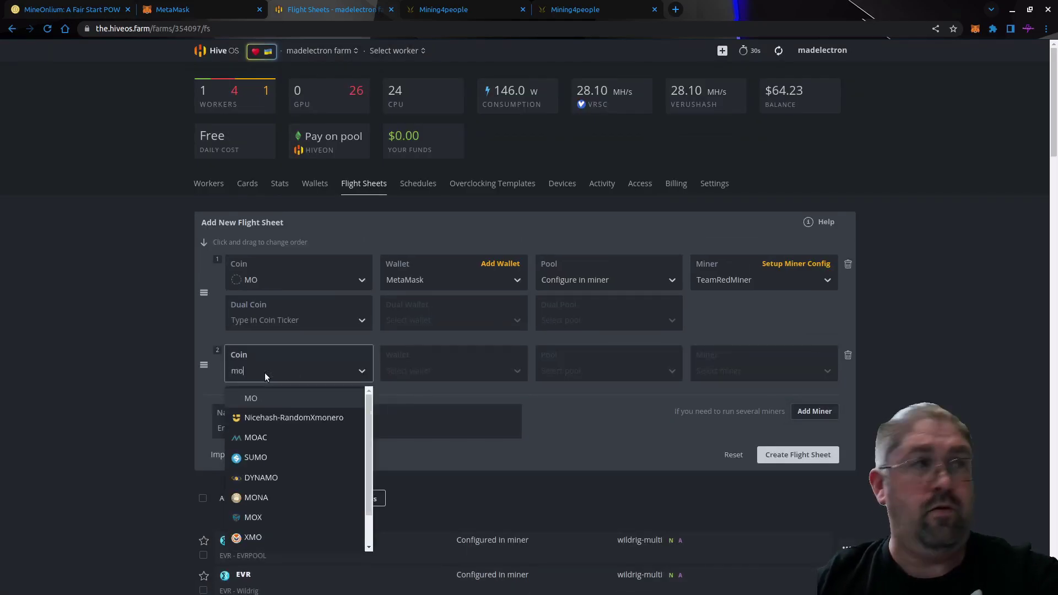
{"action": "left_click", "coordinate": [254, 399]}
{"action": "left_click", "coordinate": [415, 373]}
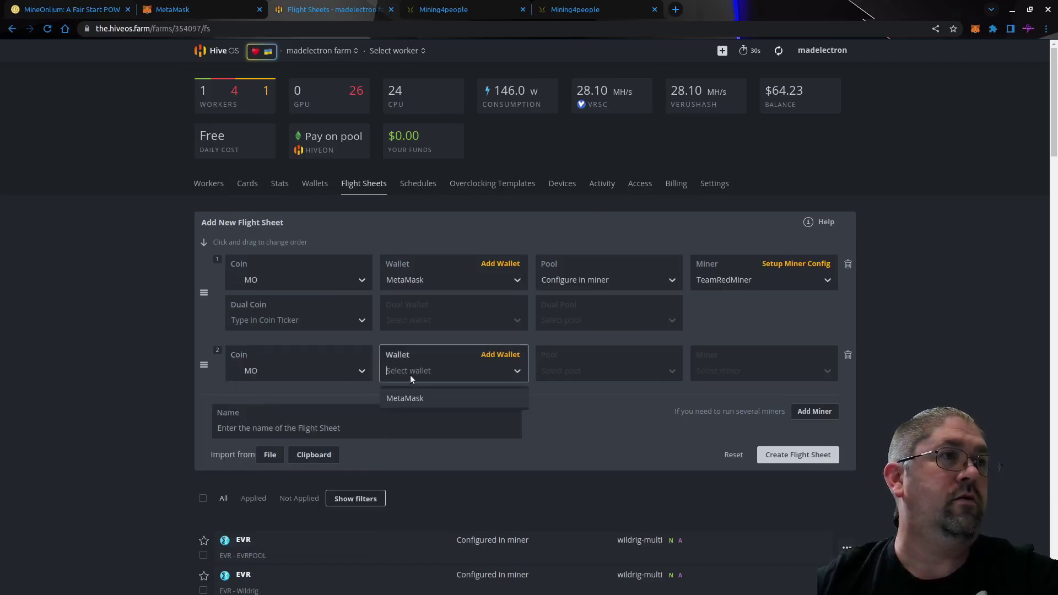
{"action": "left_click", "coordinate": [409, 397]}
{"action": "left_click", "coordinate": [558, 375]}
{"action": "left_click", "coordinate": [573, 396]}
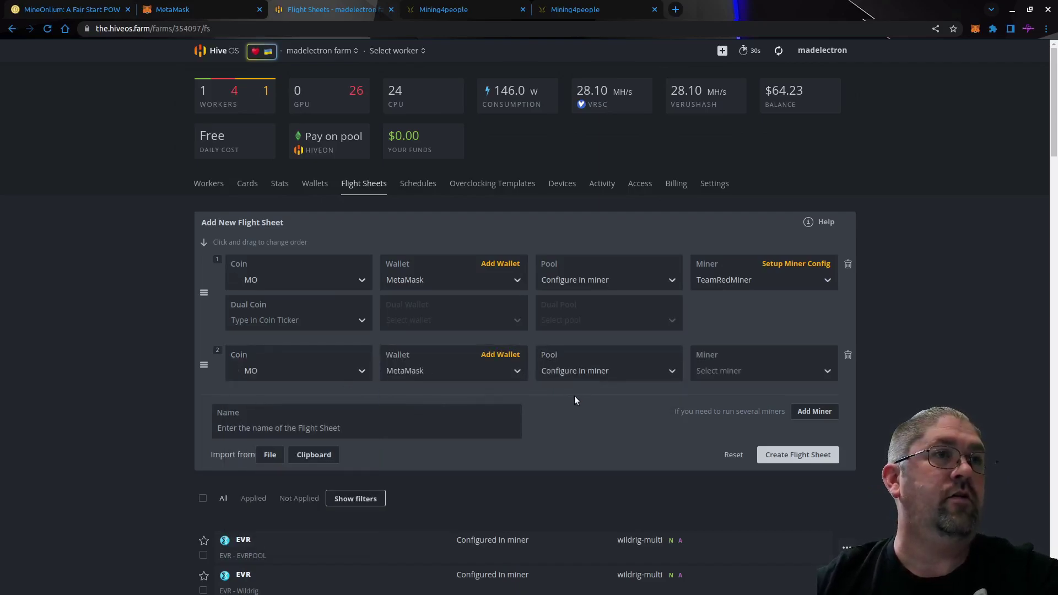
Set the second row's miner to T-Rex Miner and bring up its configuration.
{"action": "left_click", "coordinate": [735, 370]}
{"action": "type", "text": "t-"}
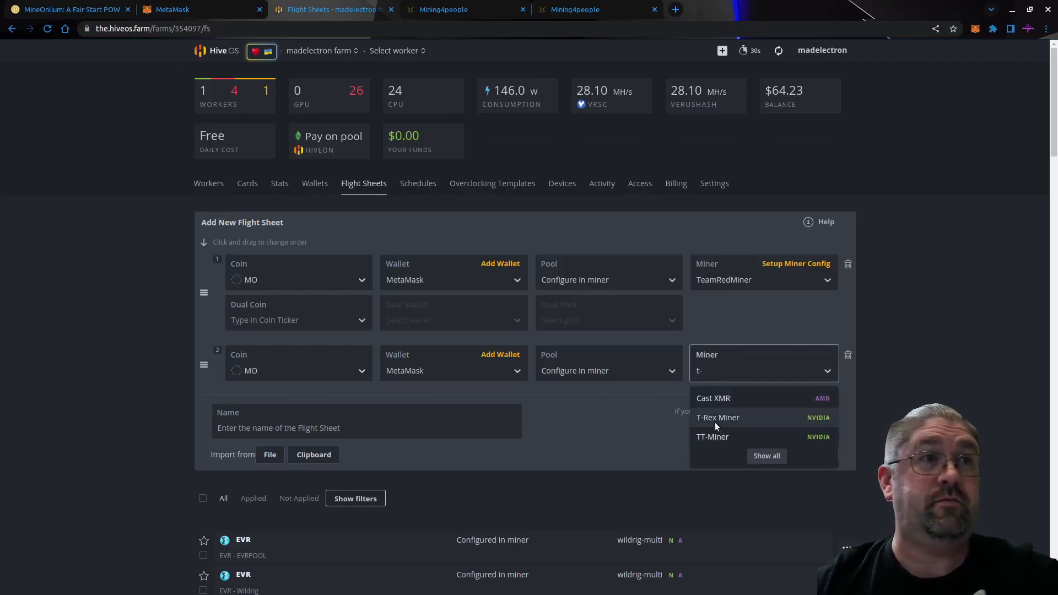
{"action": "left_click", "coordinate": [715, 421]}
{"action": "left_click", "coordinate": [794, 354]}
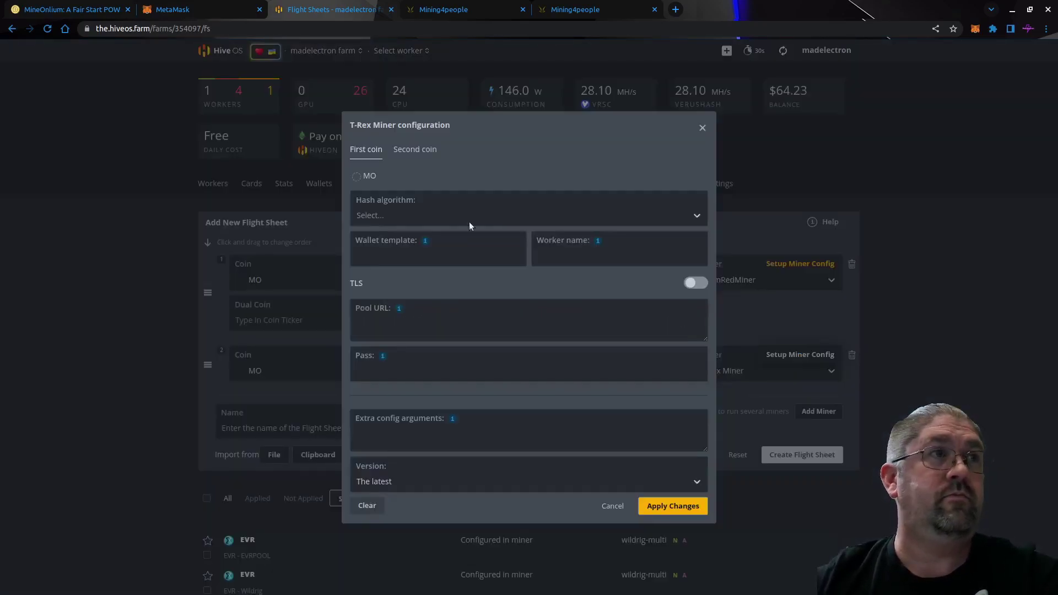
Set T-Rex to the ethash algorithm, with wallet template %WAL% and worker name %WORKER_NAME%.
{"action": "left_click", "coordinate": [385, 216]}
{"action": "type", "text": "eth"}
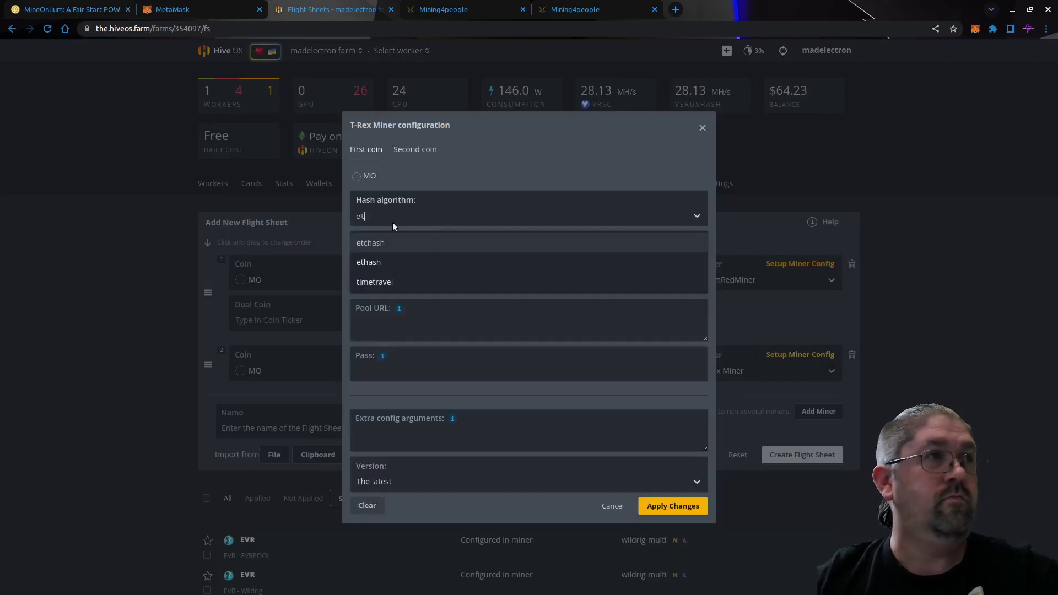
{"action": "left_click", "coordinate": [380, 258]}
{"action": "left_click", "coordinate": [425, 241]}
{"action": "left_click", "coordinate": [460, 276]}
{"action": "left_click", "coordinate": [598, 241]}
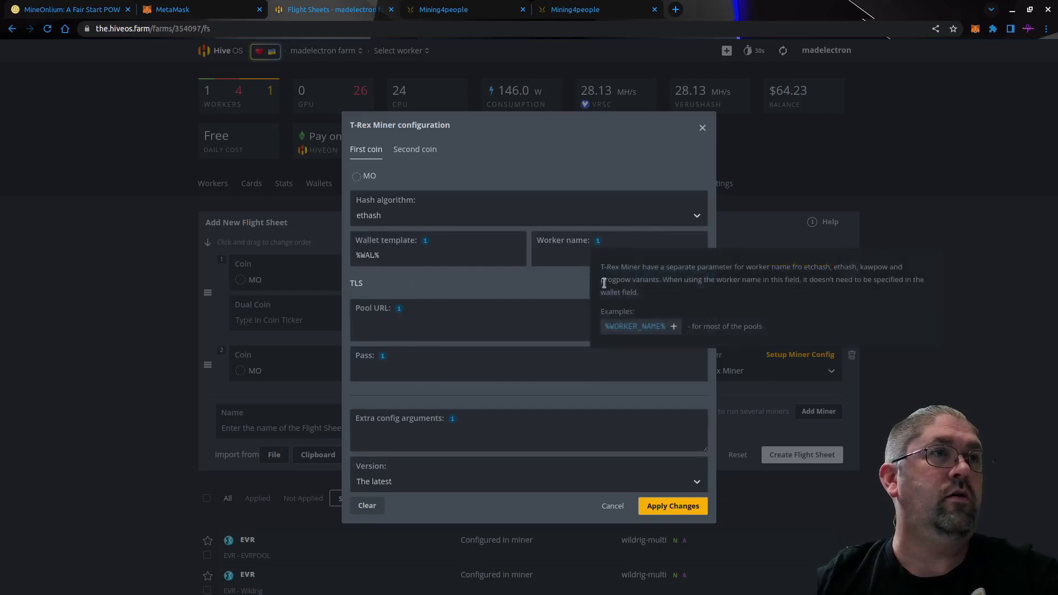
{"action": "left_click", "coordinate": [618, 327]}
{"action": "left_click", "coordinate": [529, 317]}
{"action": "type", "text": "gb.mining4people.com:xxxx"}
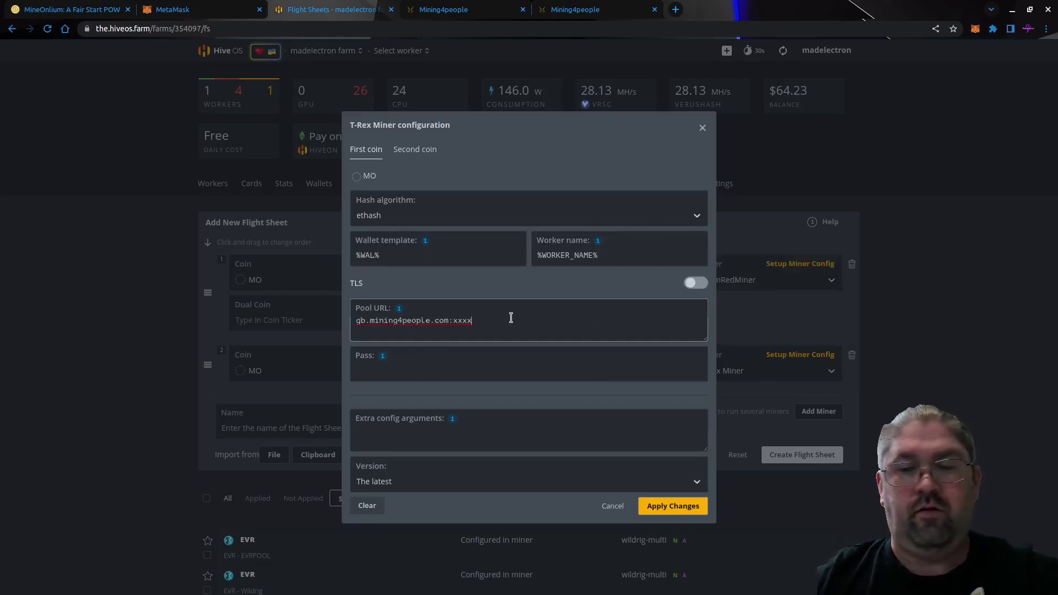
{"action": "key", "text": "BackSpace"}
{"action": "key", "text": "BackSpace"}
{"action": "key", "text": "BackSpace"}
{"action": "type", "text": "4075"}
{"action": "left_click", "coordinate": [386, 371]}
{"action": "type", "text": "x"}
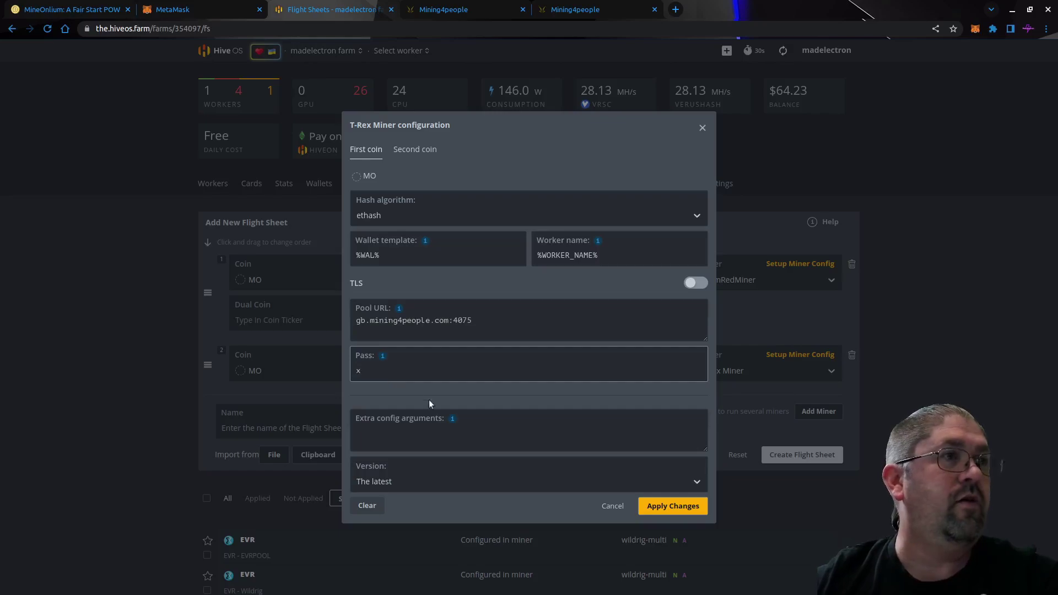
{"action": "left_click", "coordinate": [650, 506]}
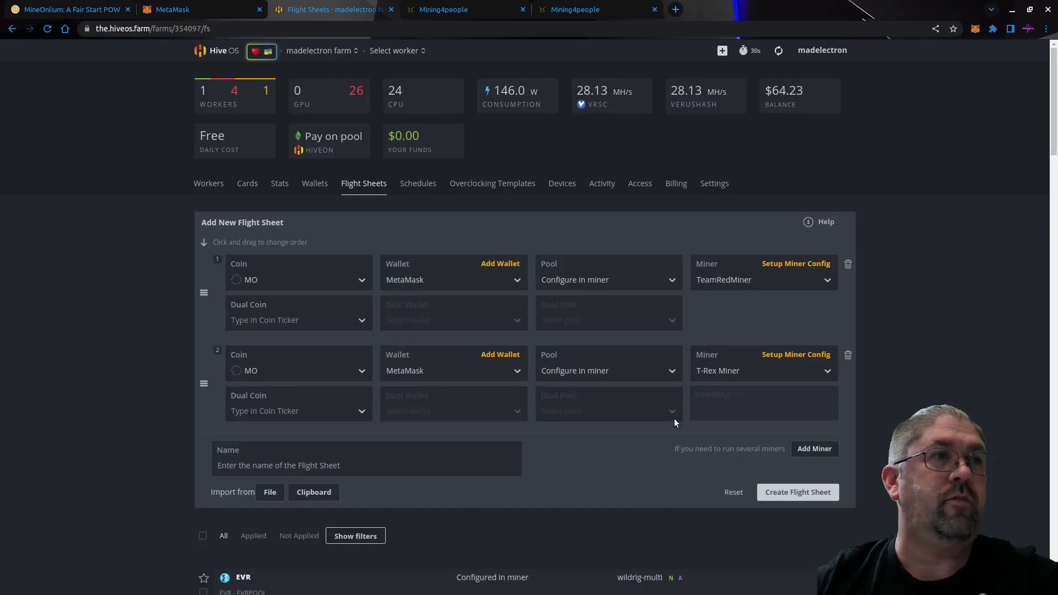
Enter 'Octo3 - MO' as the new flight sheet's name.
{"action": "left_click", "coordinate": [366, 468]}
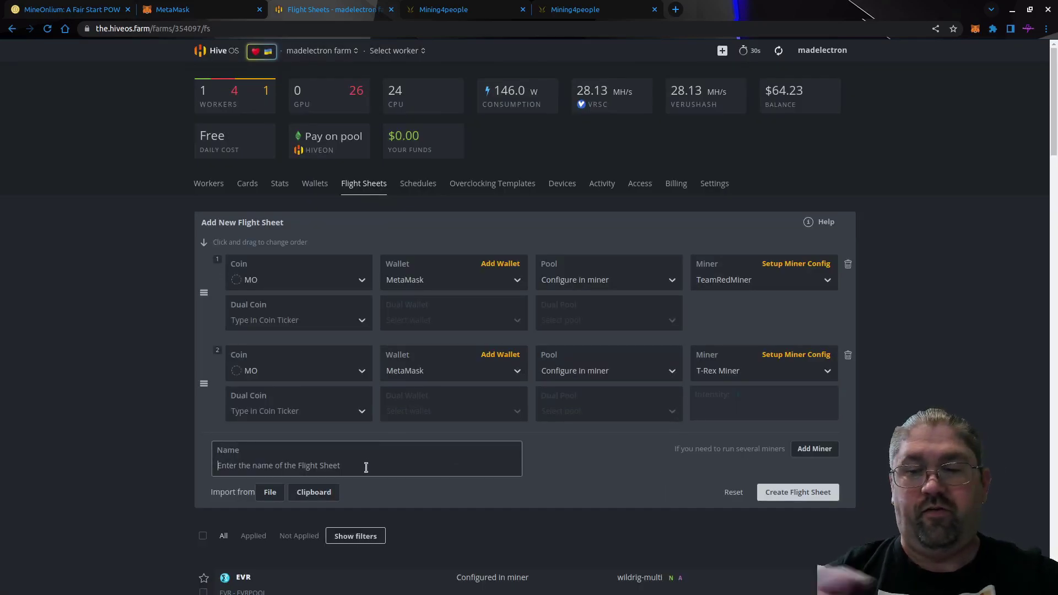
{"action": "type", "text": "Octo3"}
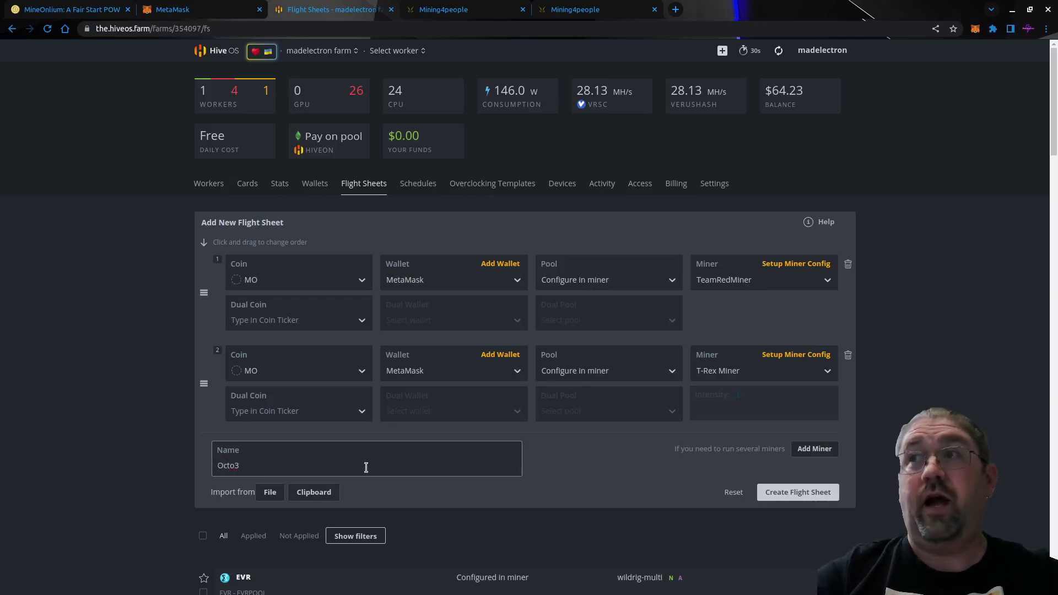
{"action": "type", "text": " -"}
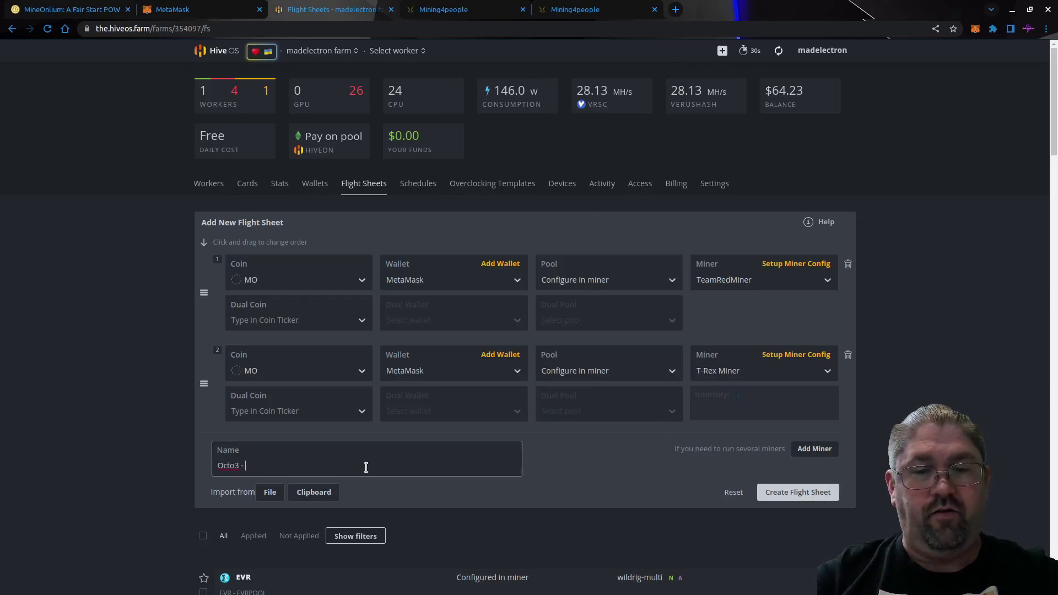
{"action": "type", "text": " MO"}
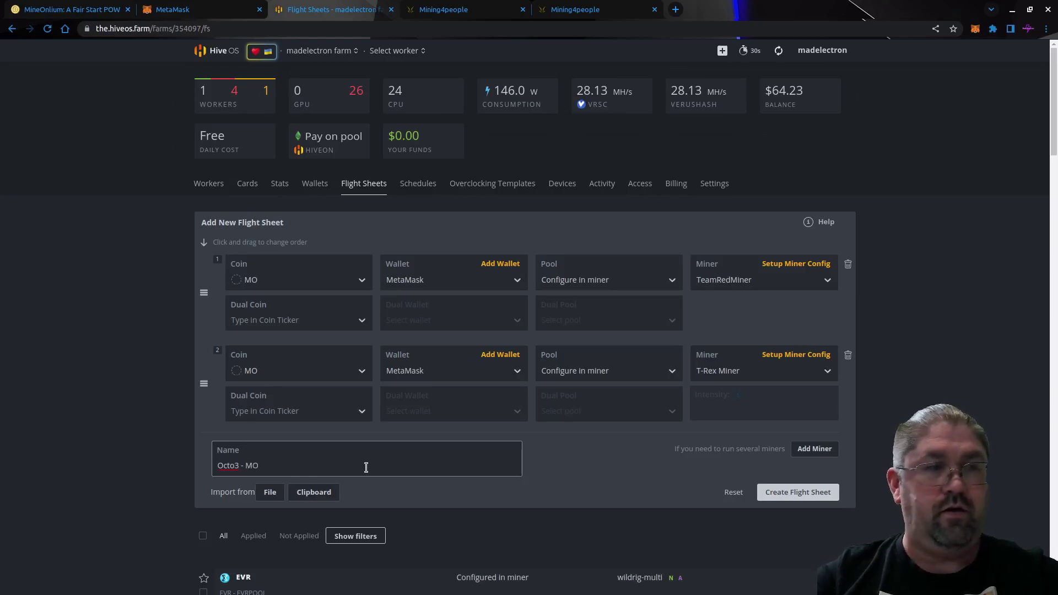
Create the Octo3 - MO flight sheet and open the Octo3 worker from the farm's workers.
{"action": "left_click", "coordinate": [799, 494]}
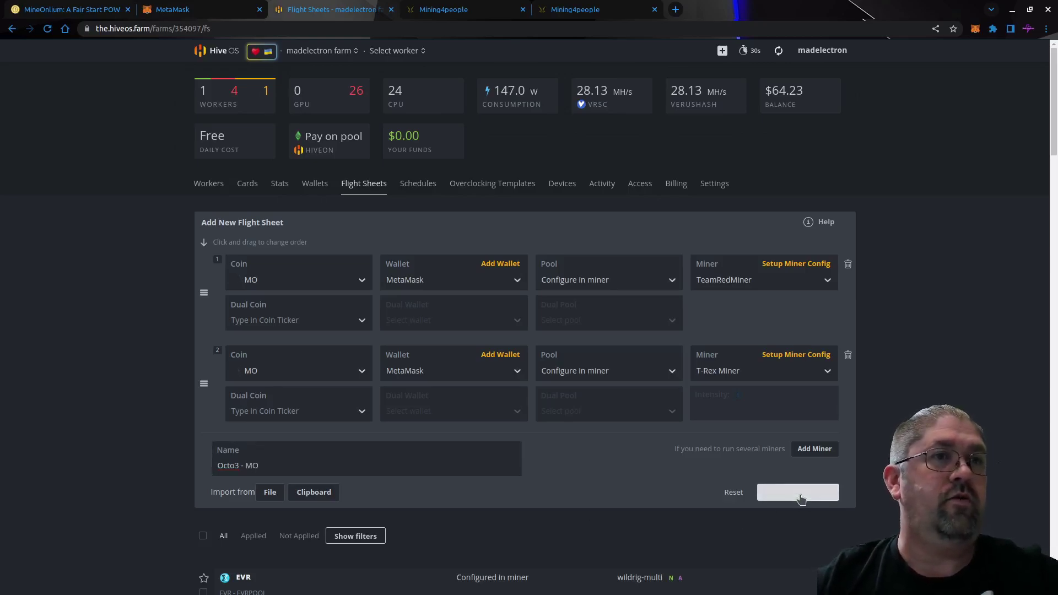
{"action": "scroll", "coordinate": [801, 500], "scroll_direction": "down", "scroll_amount": 6}
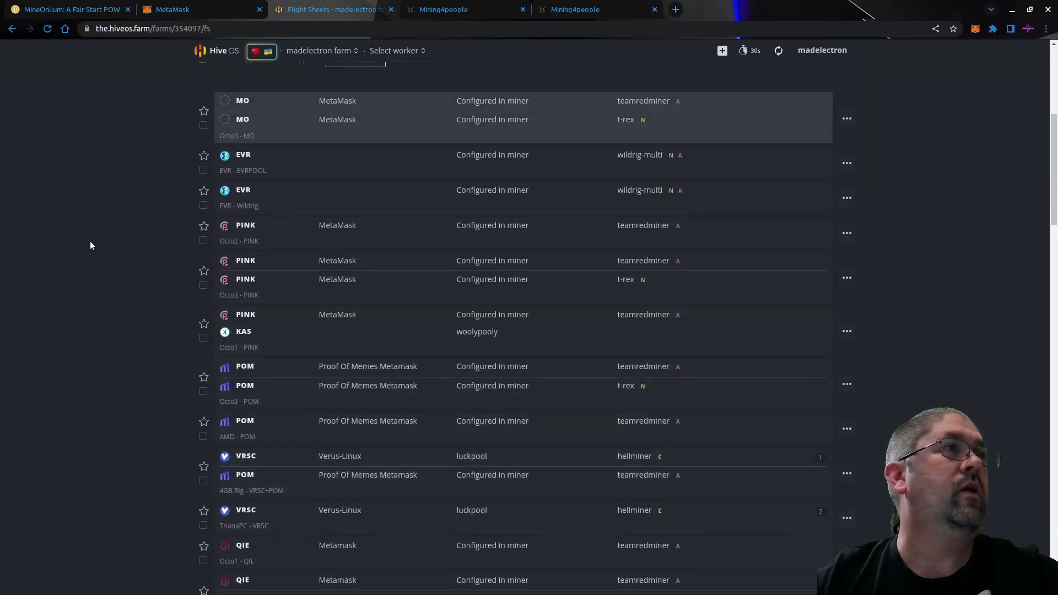
{"action": "left_click", "coordinate": [388, 51]}
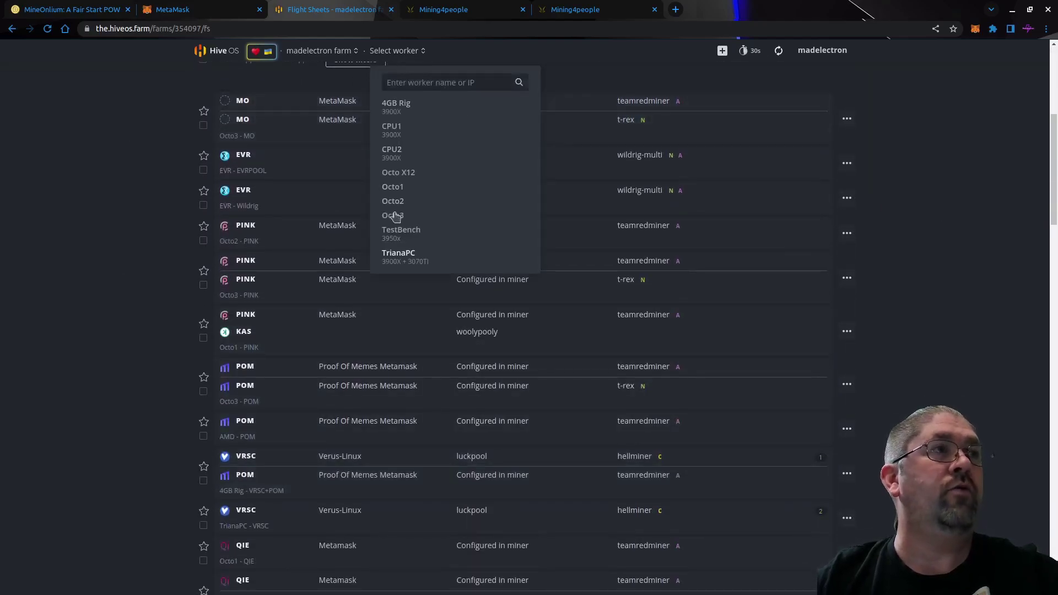
{"action": "left_click", "coordinate": [392, 215]}
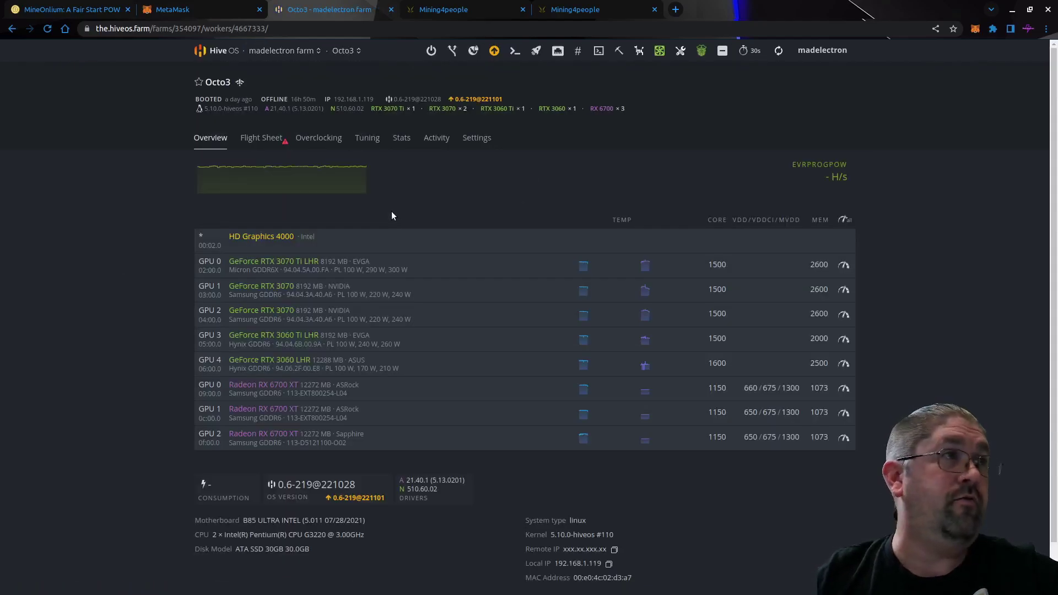
Apply the Octo3 - MO flight sheet to Octo3 and review its overview.
{"action": "left_click", "coordinate": [260, 140]}
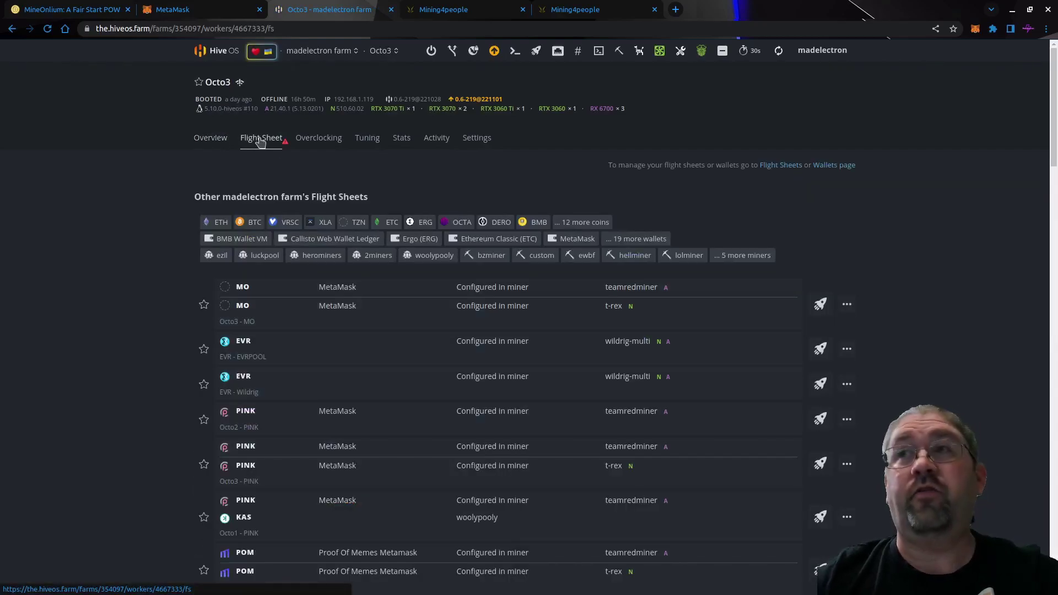
{"action": "left_click", "coordinate": [816, 307]}
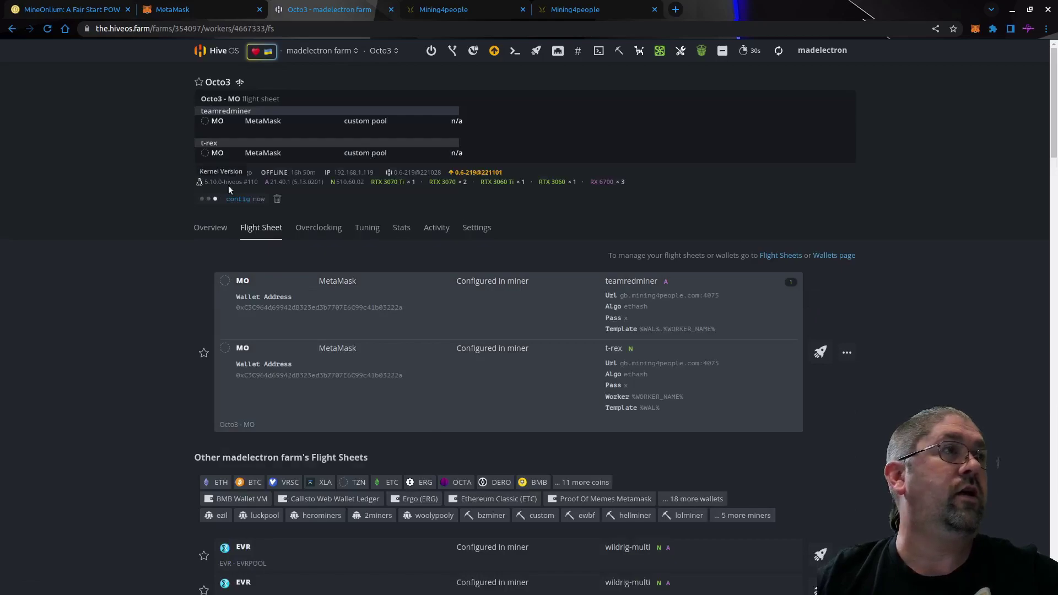
{"action": "left_click", "coordinate": [210, 231]}
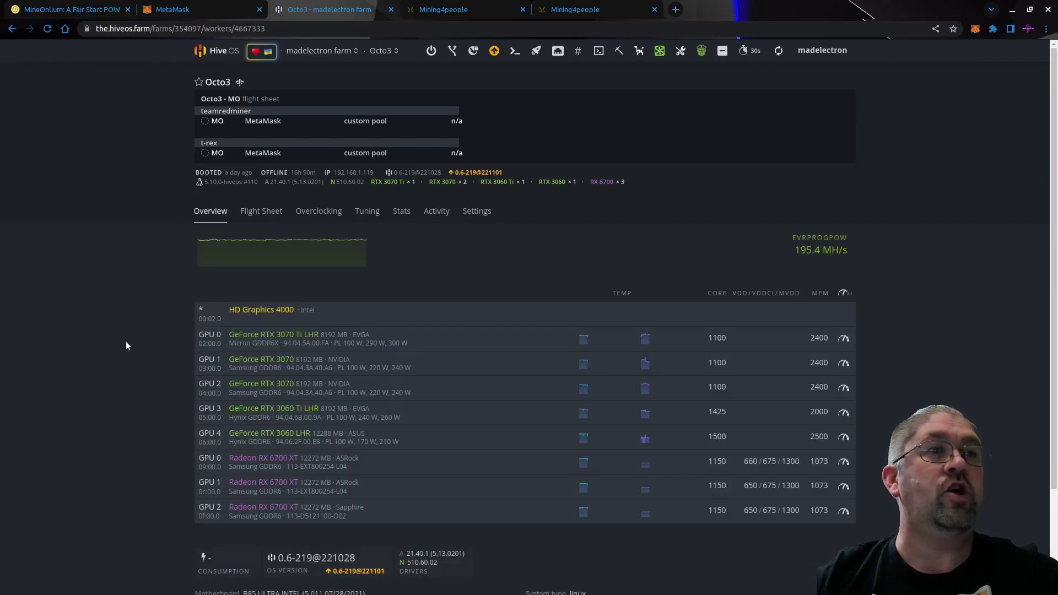
{"action": "scroll", "coordinate": [125, 342], "scroll_direction": "down", "scroll_amount": 1}
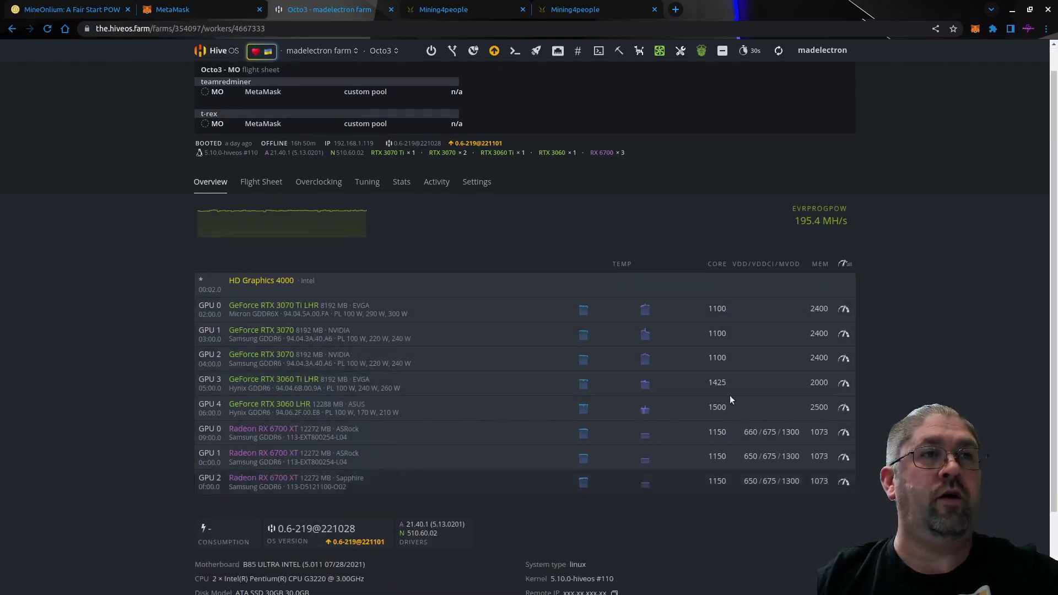
{"action": "scroll", "coordinate": [128, 227], "scroll_direction": "up", "scroll_amount": 1}
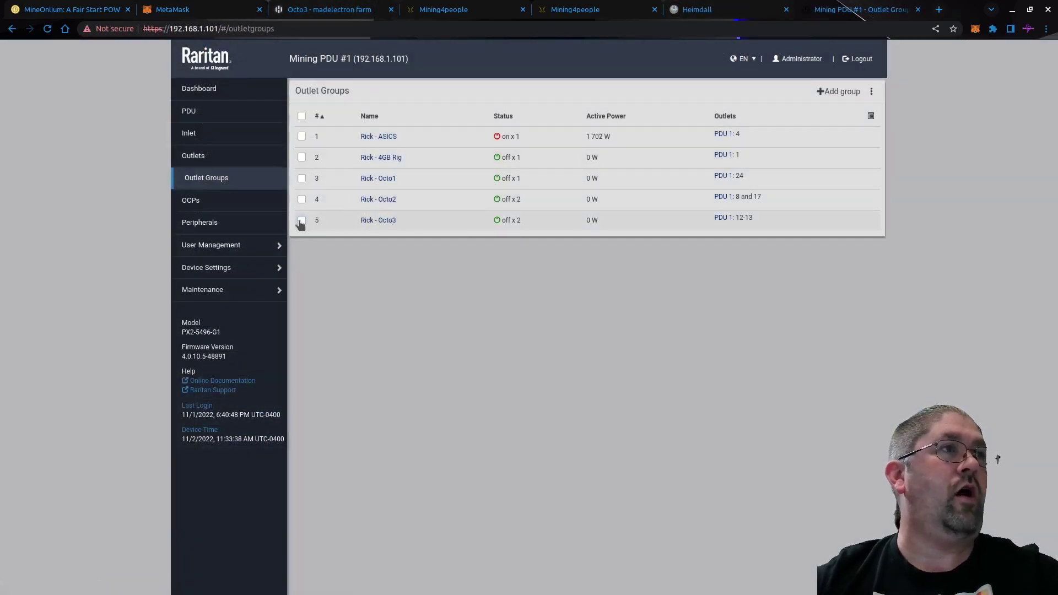
Switch on both Rick - Octo3 outlets (12-13) on the PDU, then return to the Octo3 worker.
{"action": "left_click", "coordinate": [301, 220]}
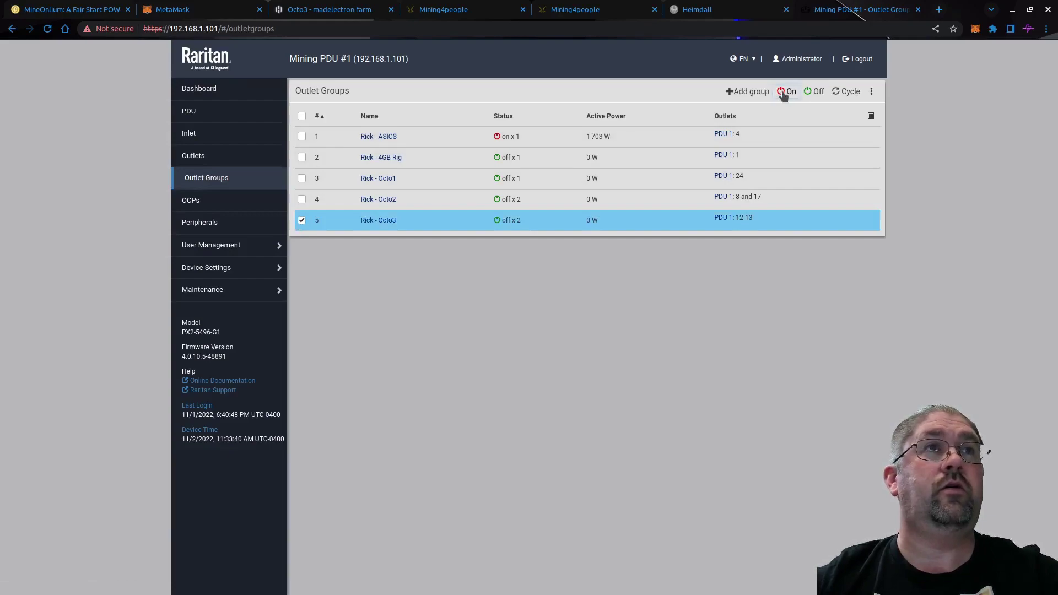
{"action": "left_click", "coordinate": [787, 92]}
{"action": "left_click", "coordinate": [563, 329]}
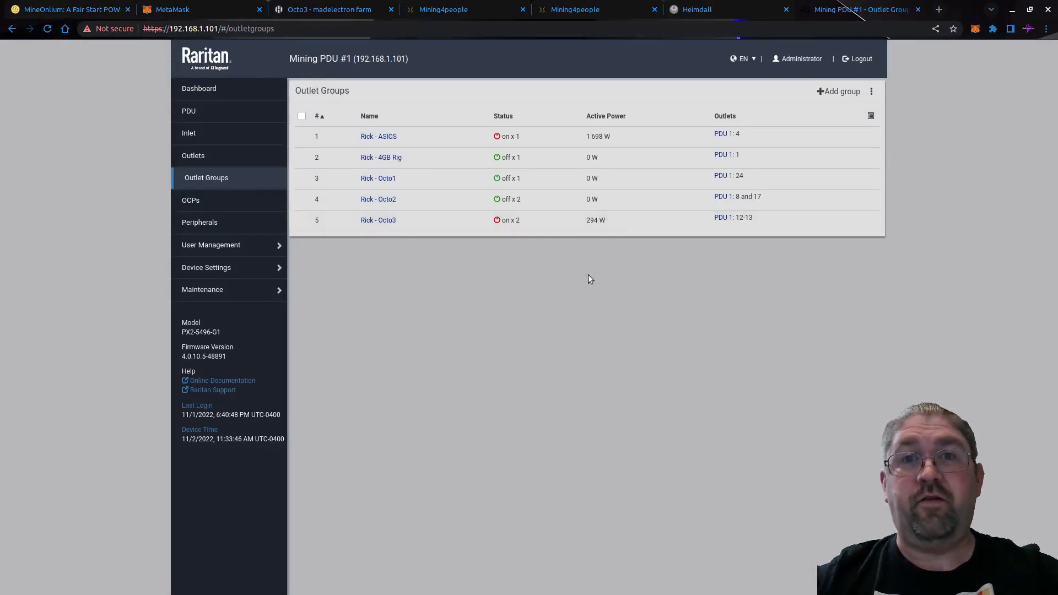
{"action": "left_click", "coordinate": [331, 9]}
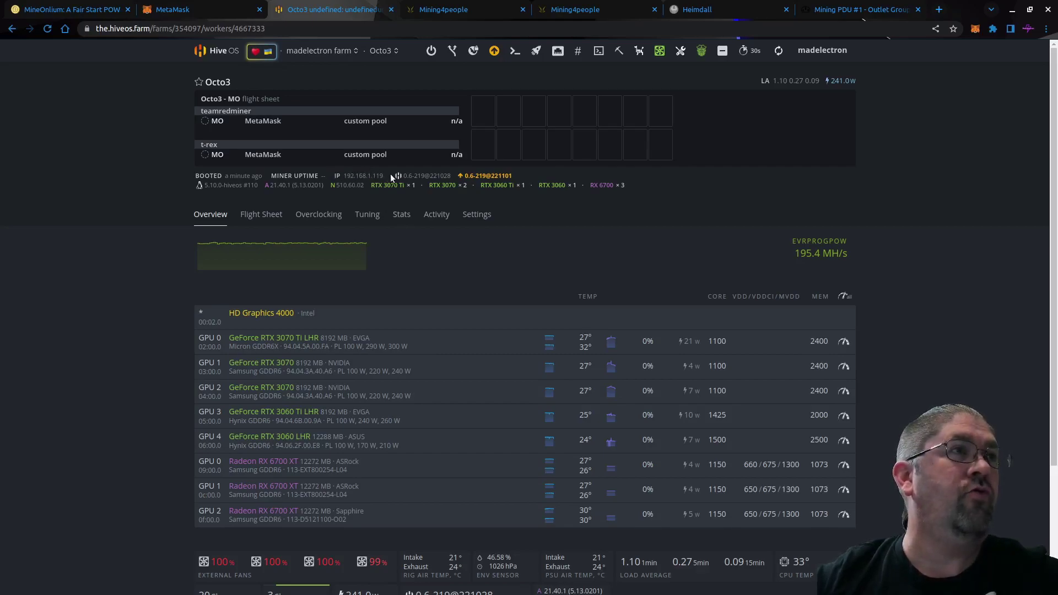
Log into Octo3's remote shell as user and run motd watch to show the live miner log.
{"action": "left_click", "coordinate": [369, 175]}
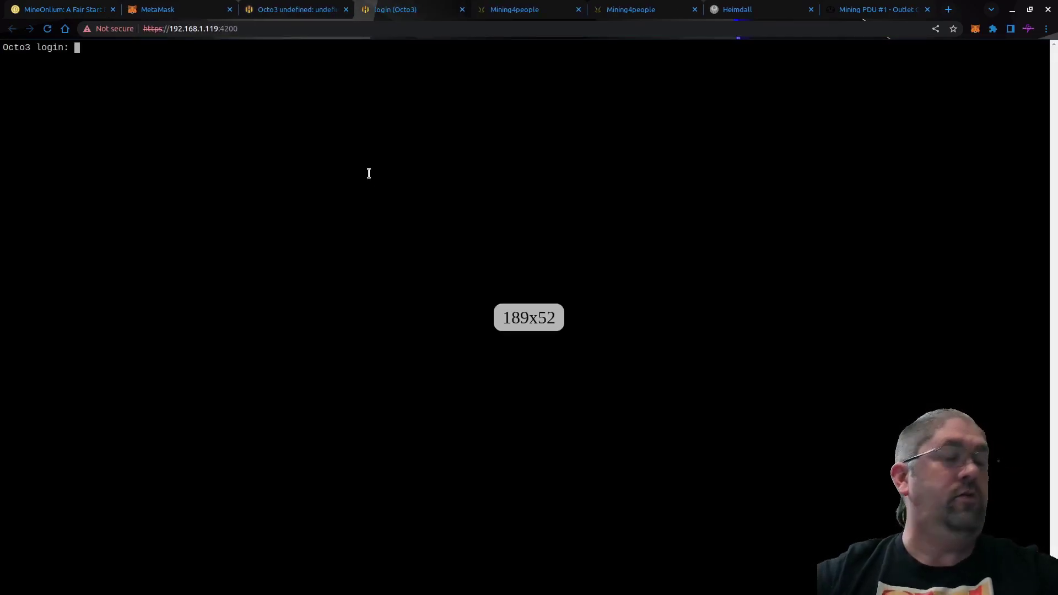
{"action": "type", "text": "user"}
{"action": "key", "text": "Return"}
{"action": "key", "text": "Return"}
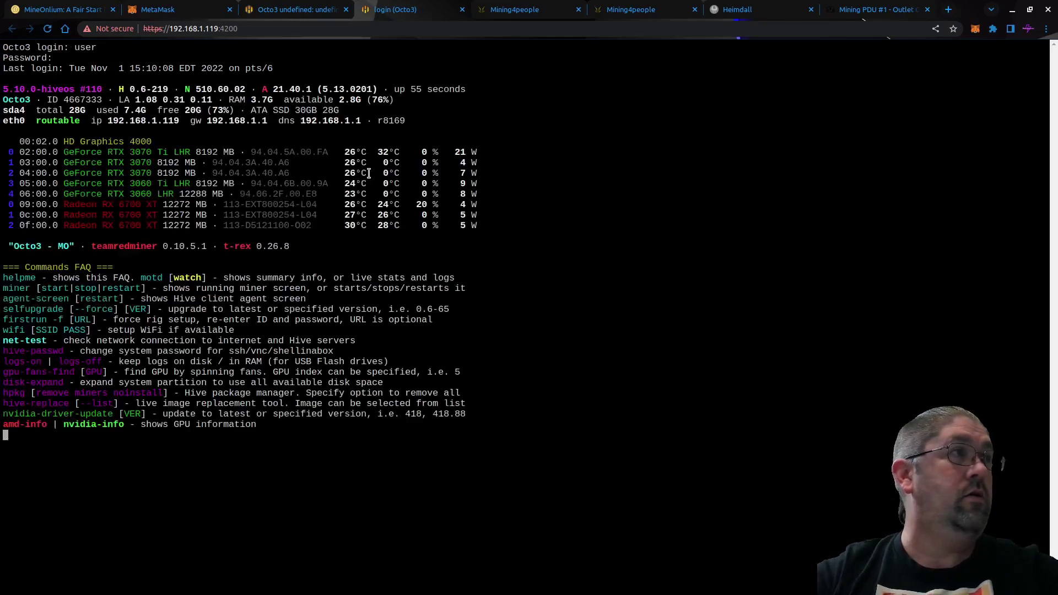
{"action": "type", "text": "motd watch"}
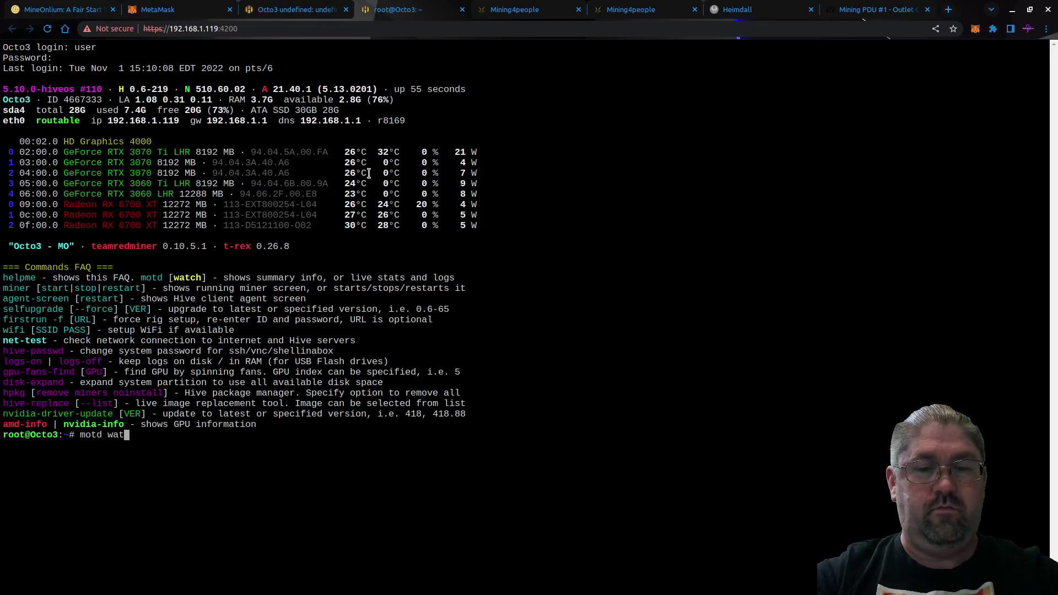
{"action": "key", "text": "Return"}
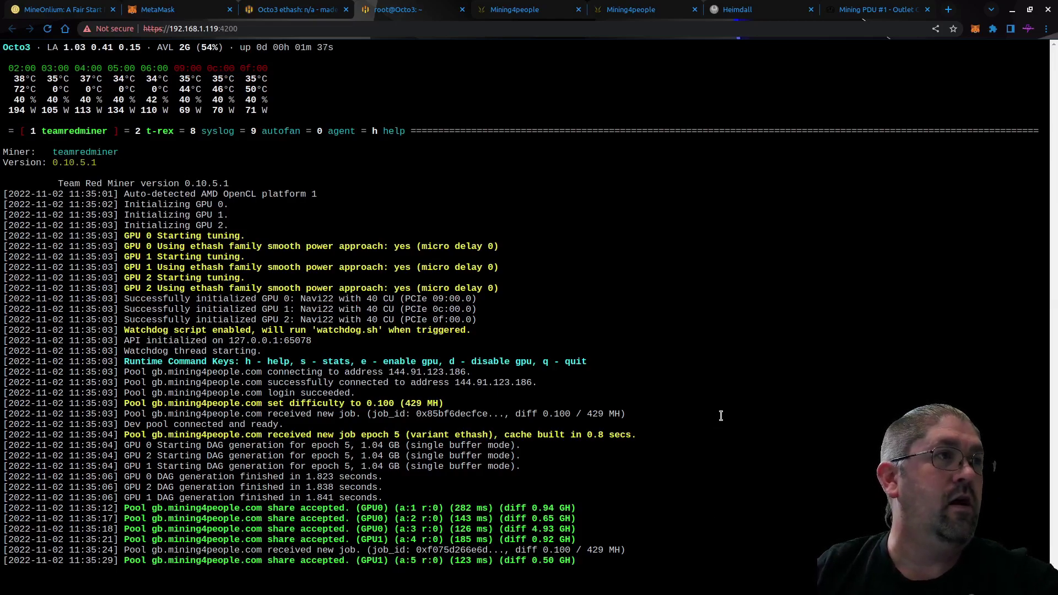
View the t-rex log, then refresh Octo3's overview: teamredminer 149.6 MH, t-rex 313.4 MH.
{"action": "key", "text": "ctrl+a"}
{"action": "key", "text": "2"}
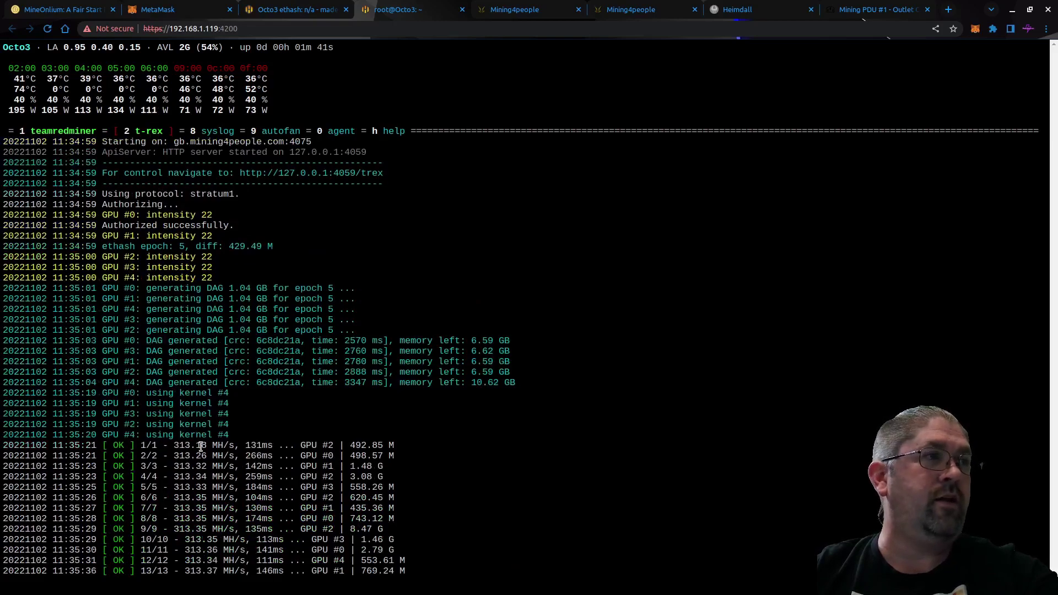
{"action": "left_click", "coordinate": [314, 14]}
{"action": "left_click", "coordinate": [778, 55]}
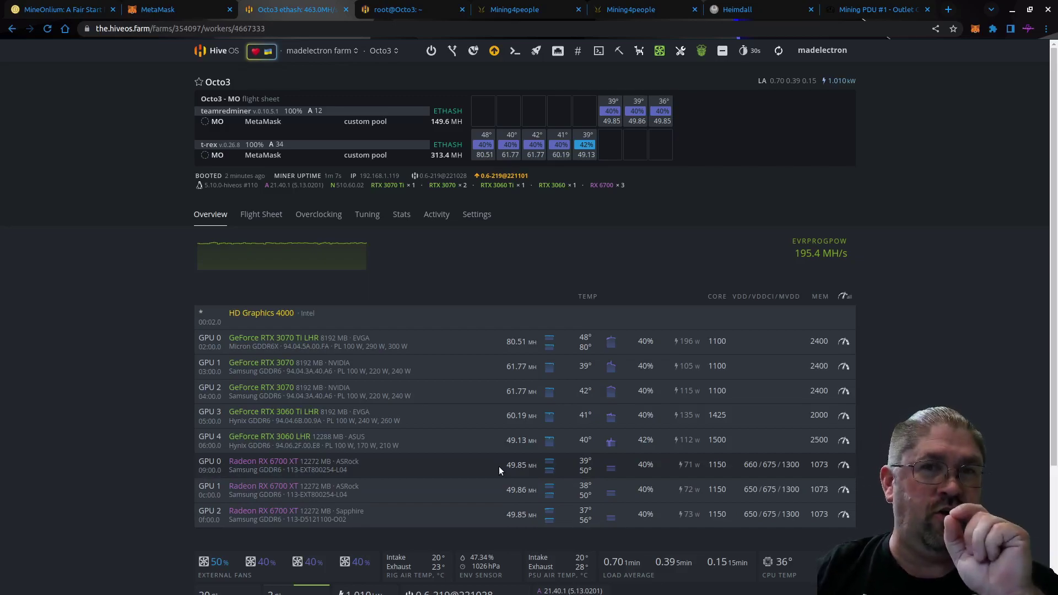
Refresh Octo3's stats and view the farm's Workers list showing Octo3 mining MO.
{"action": "left_click", "coordinate": [780, 51]}
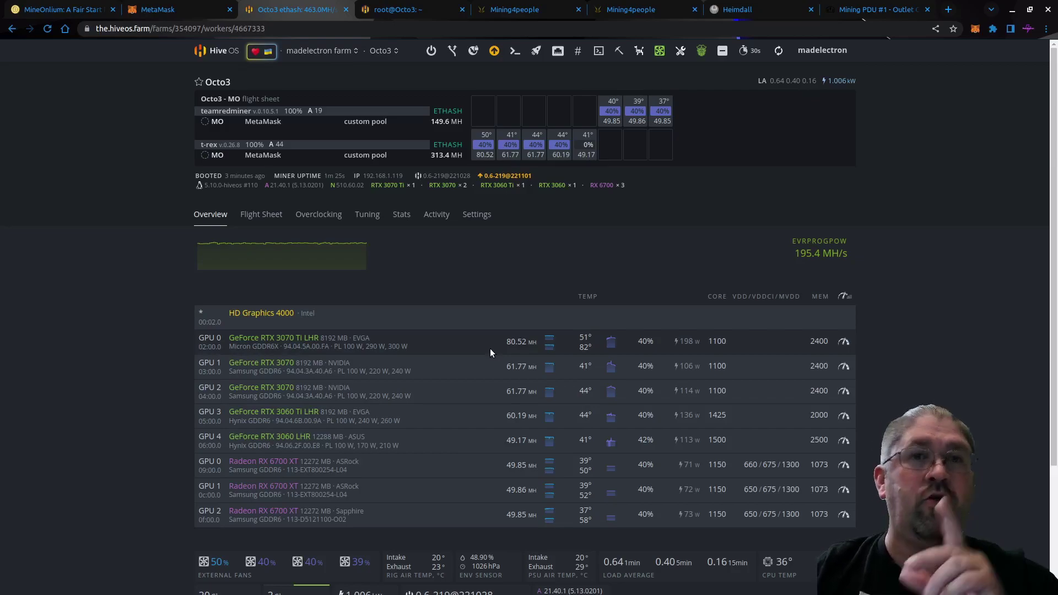
{"action": "left_click", "coordinate": [324, 50]}
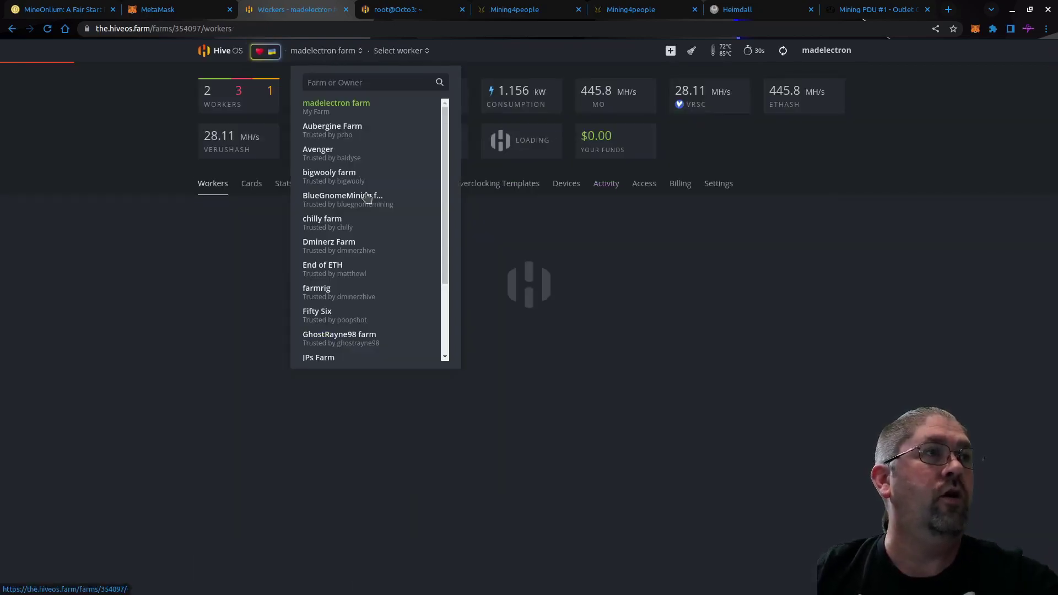
{"action": "left_click", "coordinate": [189, 335]}
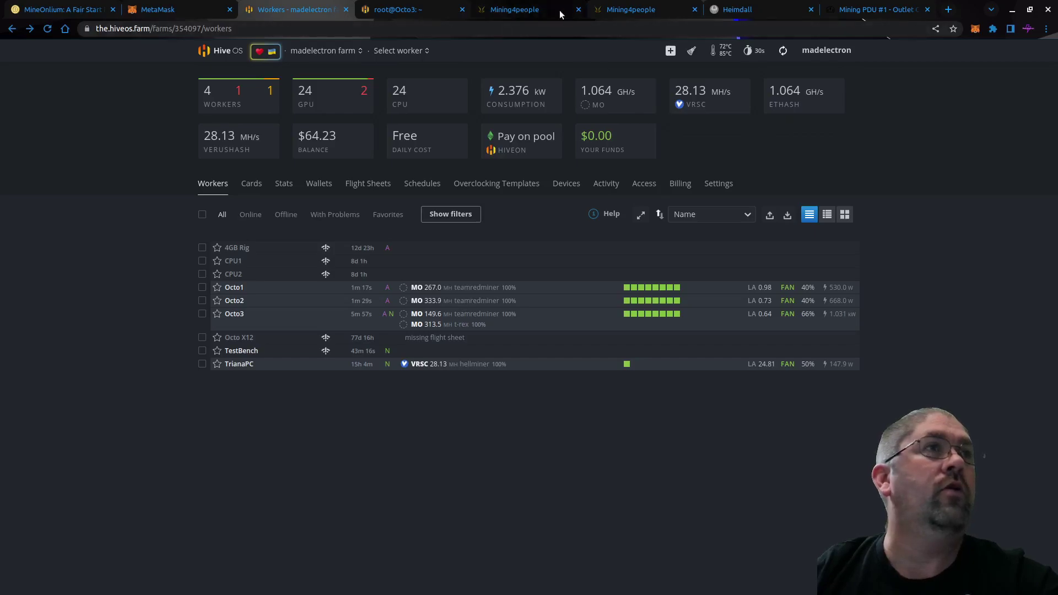
{"action": "left_click", "coordinate": [511, 10]}
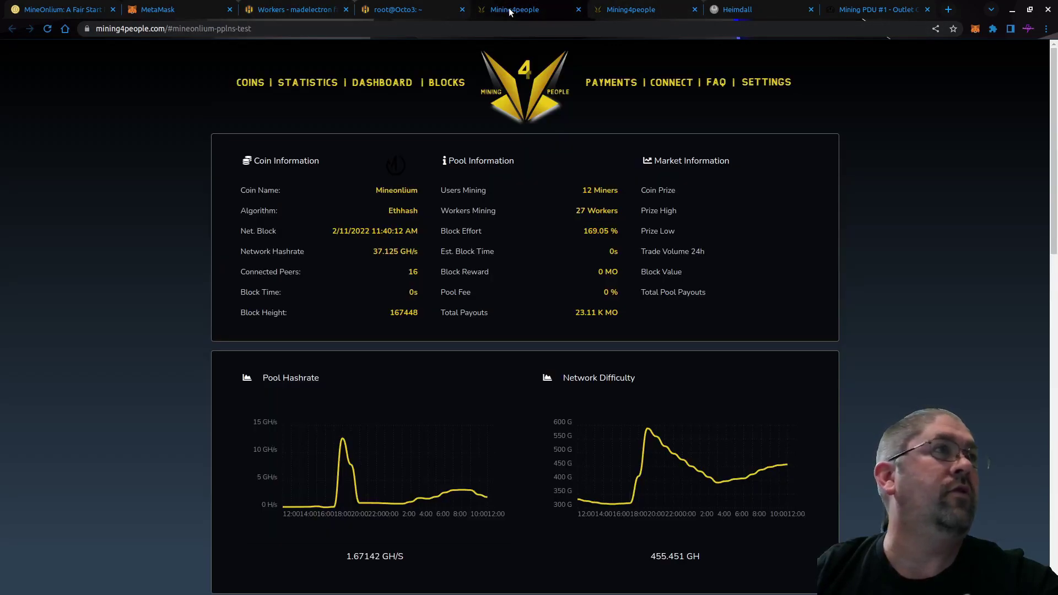
Close the duplicate Mining4people tab and load the wallet dashboard down to Monthly Credit History.
{"action": "left_click", "coordinate": [578, 9]}
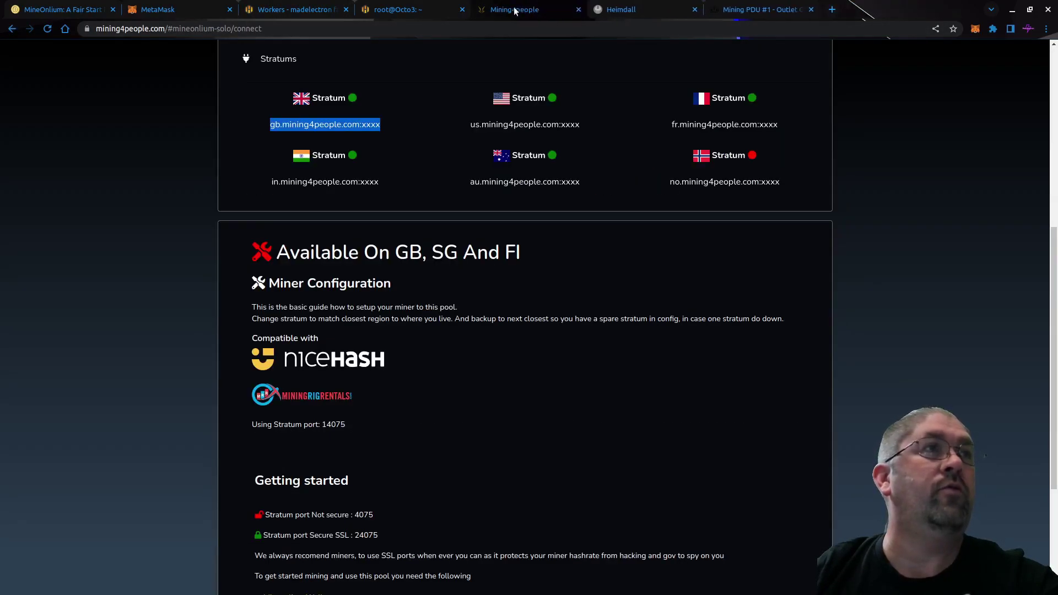
{"action": "key", "text": "alt+Left"}
{"action": "left_click", "coordinate": [266, 194]}
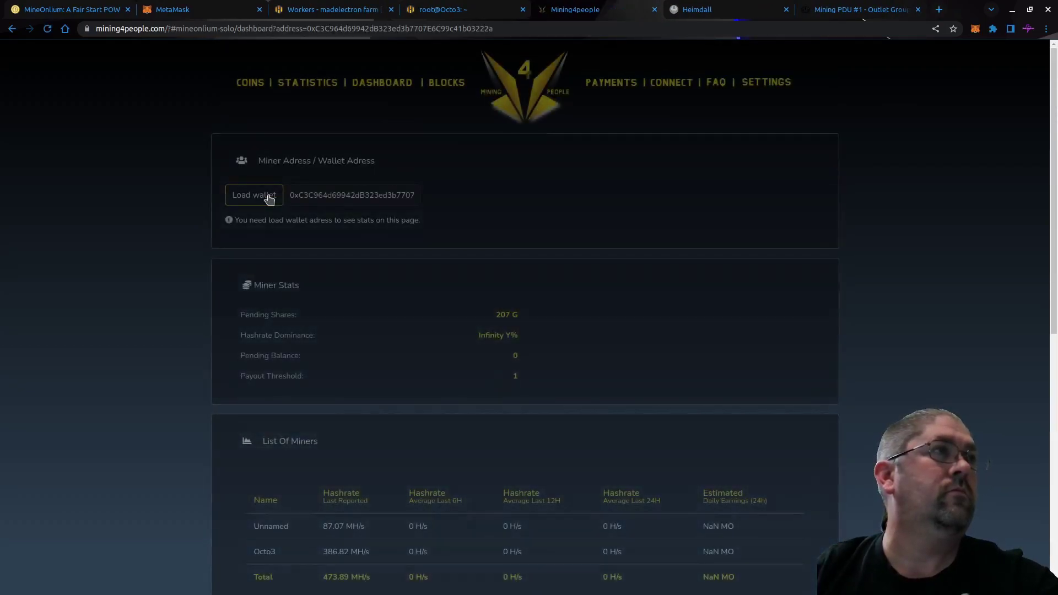
{"action": "scroll", "coordinate": [169, 326], "scroll_direction": "down", "scroll_amount": 2}
{"action": "scroll", "coordinate": [169, 329], "scroll_direction": "down", "scroll_amount": 1}
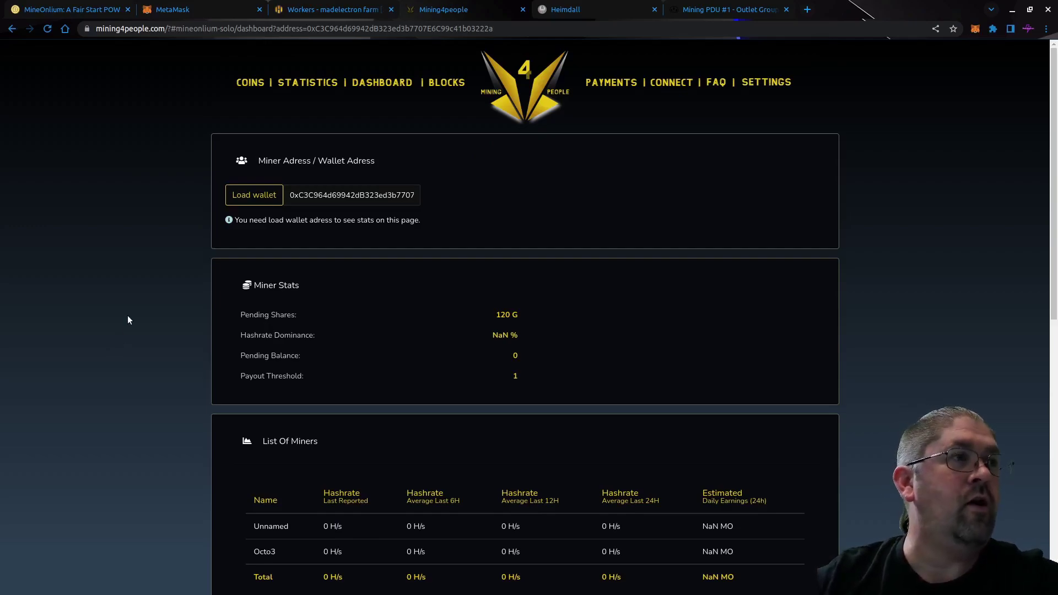
{"action": "scroll", "coordinate": [128, 315], "scroll_direction": "down", "scroll_amount": 3}
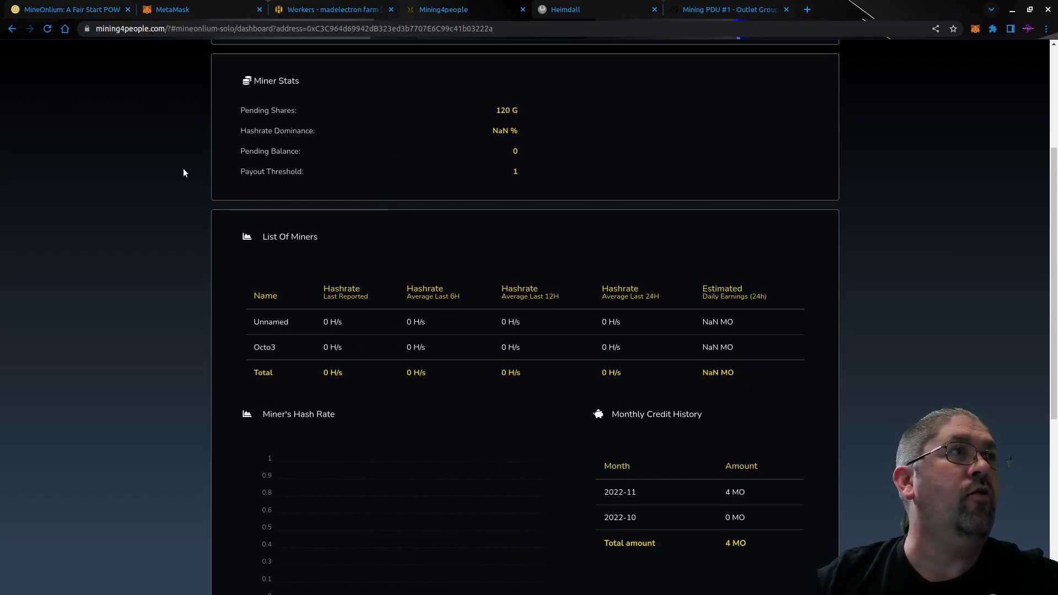
{"action": "left_click", "coordinate": [325, 9]}
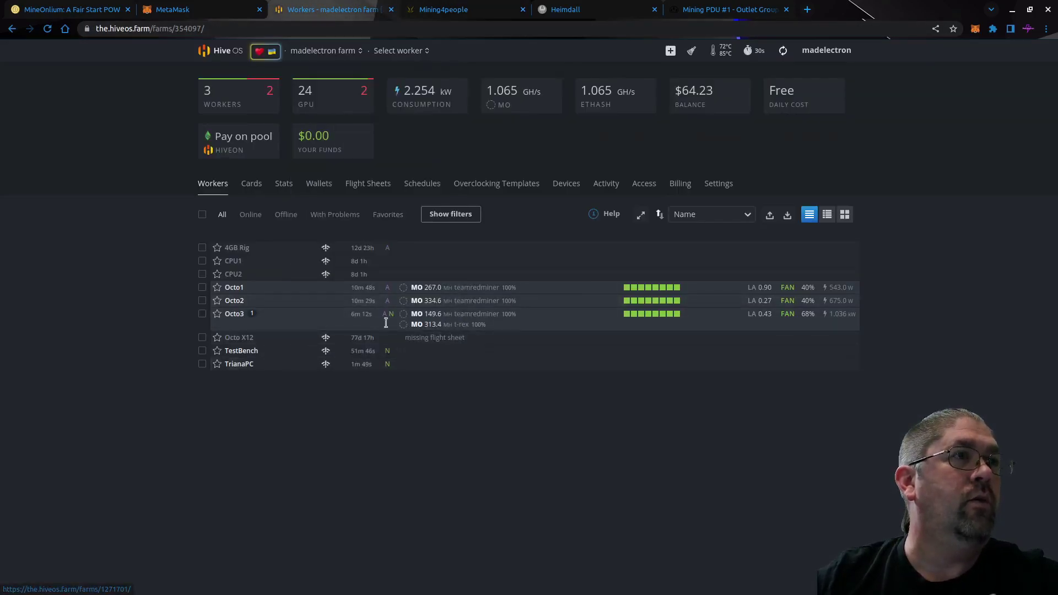
{"action": "left_click", "coordinate": [234, 314]}
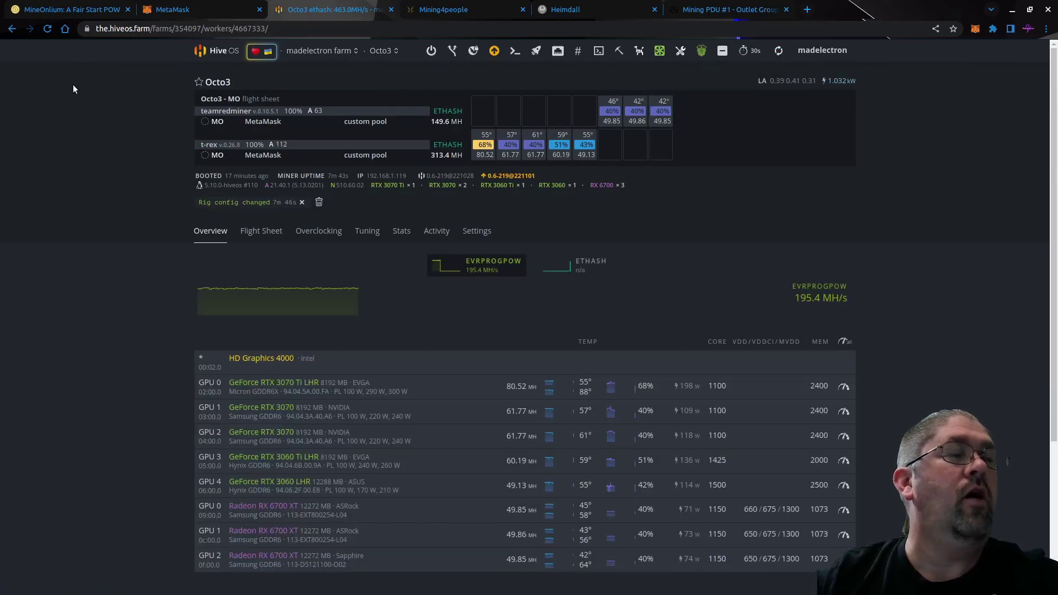
{"action": "left_click", "coordinate": [454, 11]}
{"action": "scroll", "coordinate": [147, 380], "scroll_direction": "down", "scroll_amount": 3}
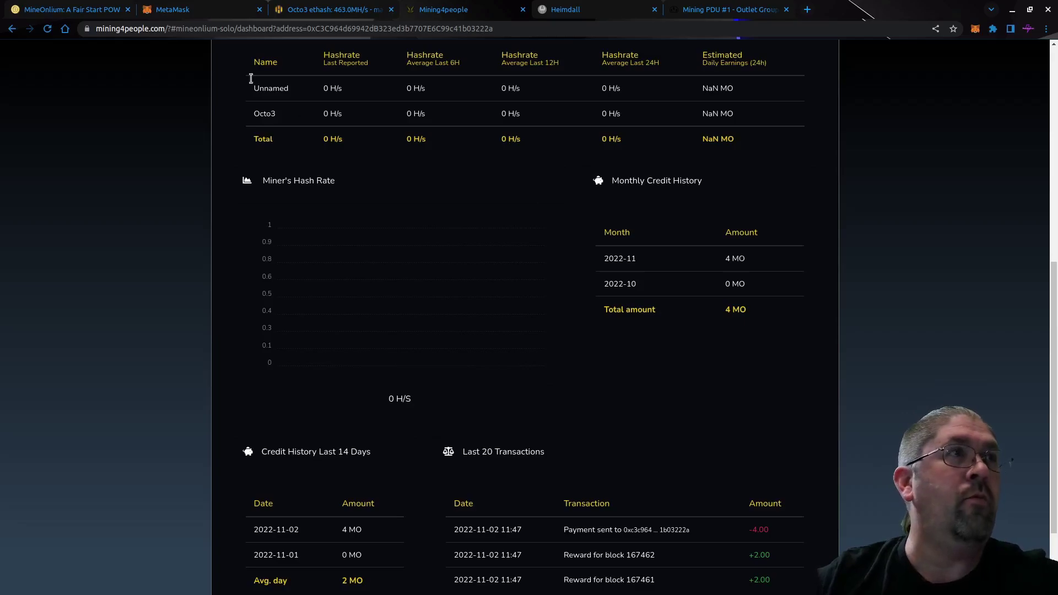
Review the 4 MO payout in Last 20 Transactions and check MetaMask's 5.9925 MO balance.
{"action": "scroll", "coordinate": [690, 452], "scroll_direction": "down", "scroll_amount": 2}
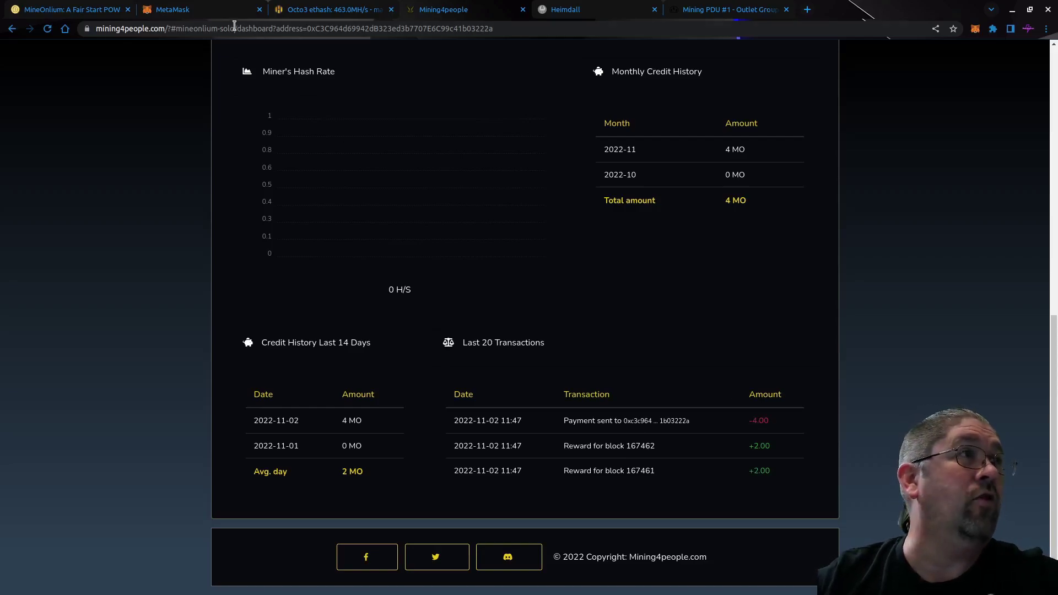
{"action": "left_click", "coordinate": [214, 9]}
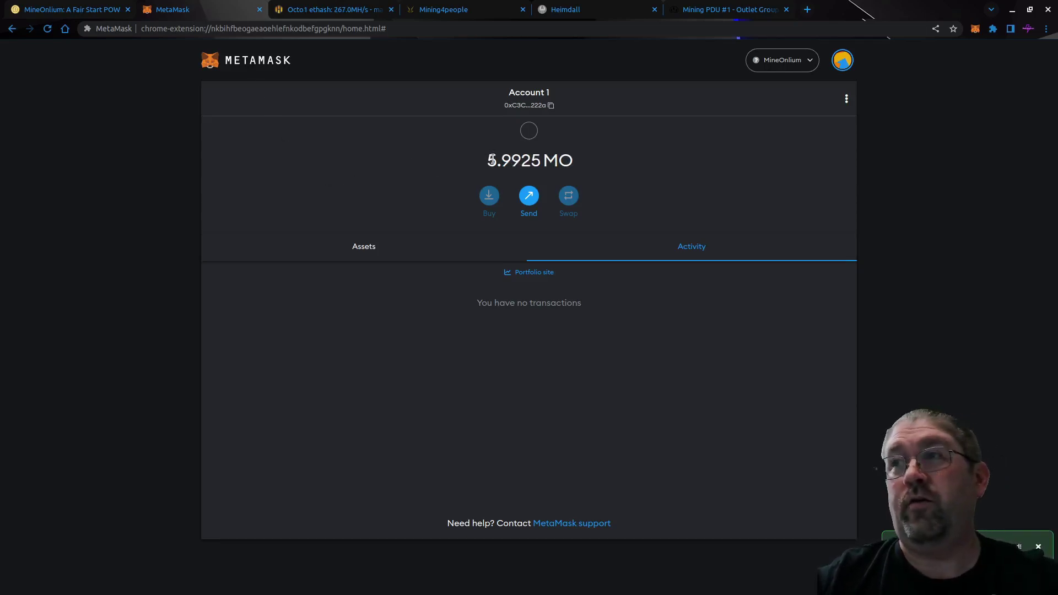
{"action": "key", "text": "ctrl+shift+Tab"}
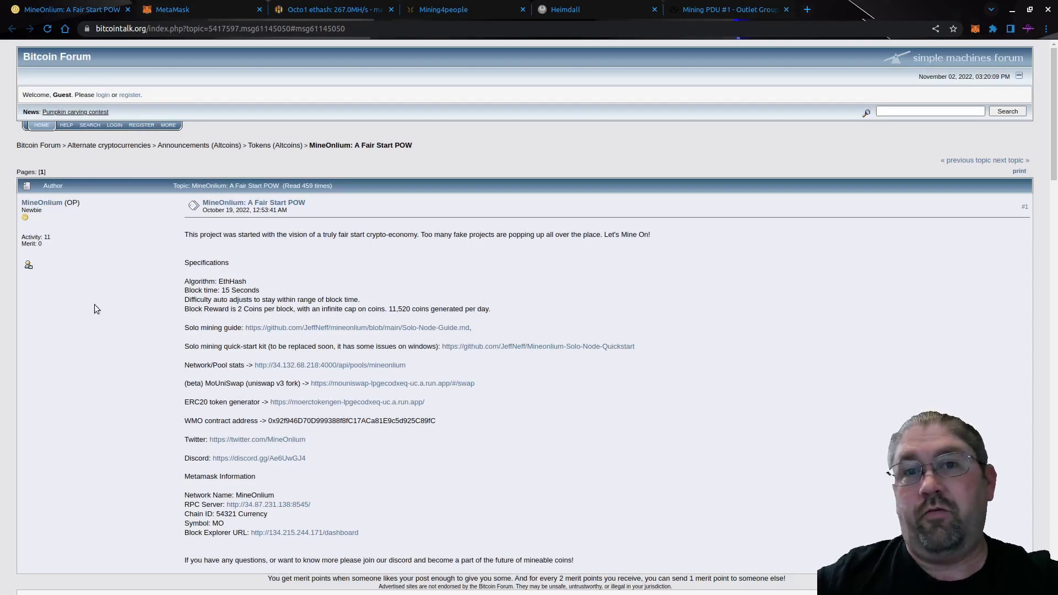